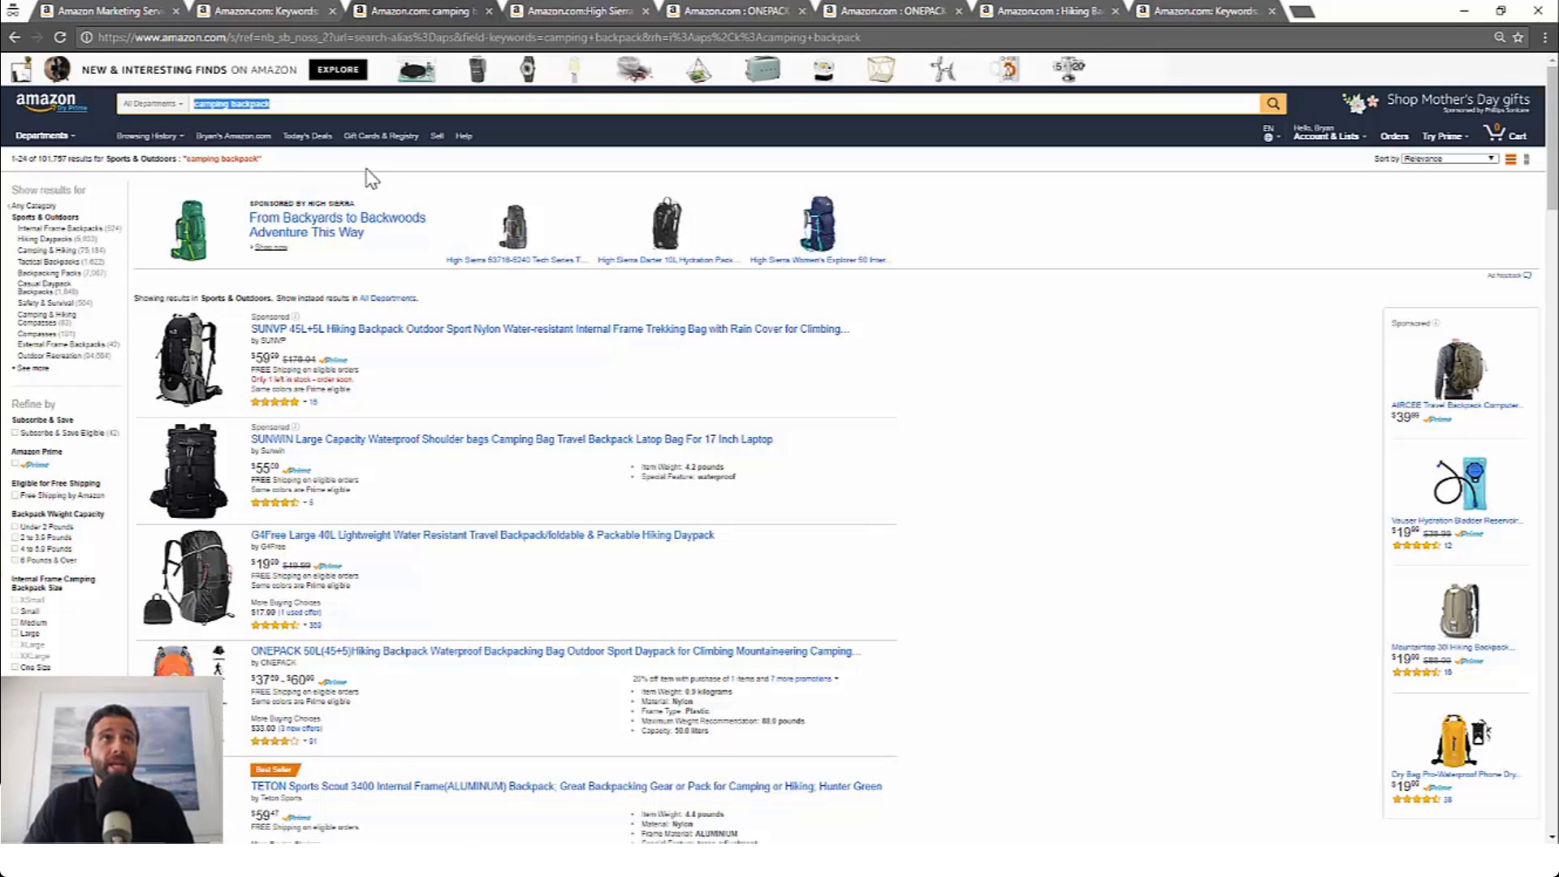
Step: Compare the competitor's headline landing page with the three-product search results and the camping backpack search results
left_click(533, 10)
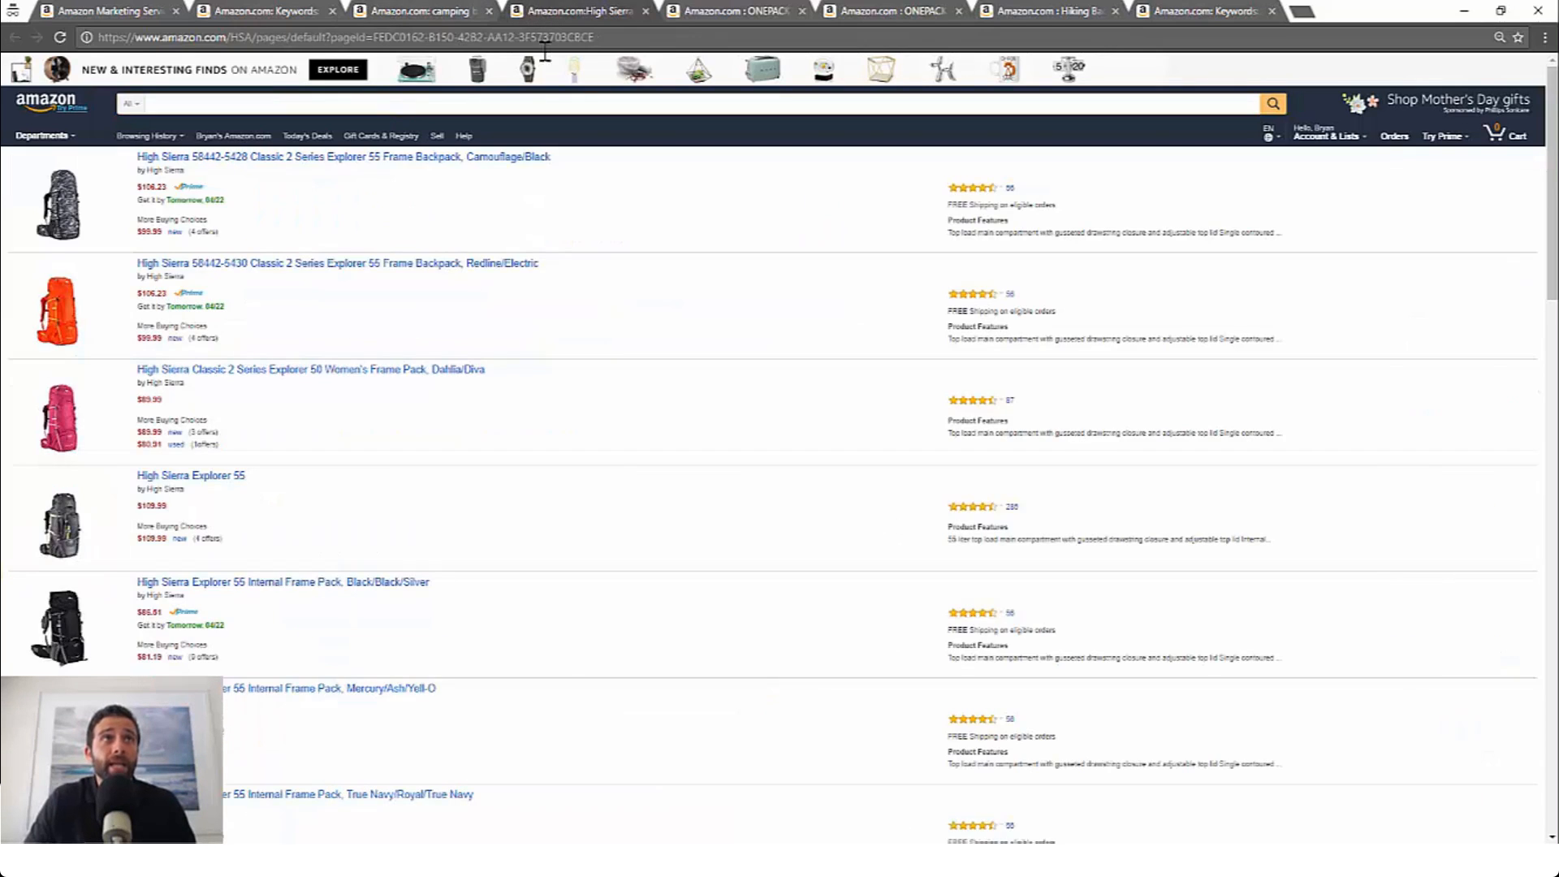
scroll(341, 244, "down", 5)
scroll(357, 253, "up", 8)
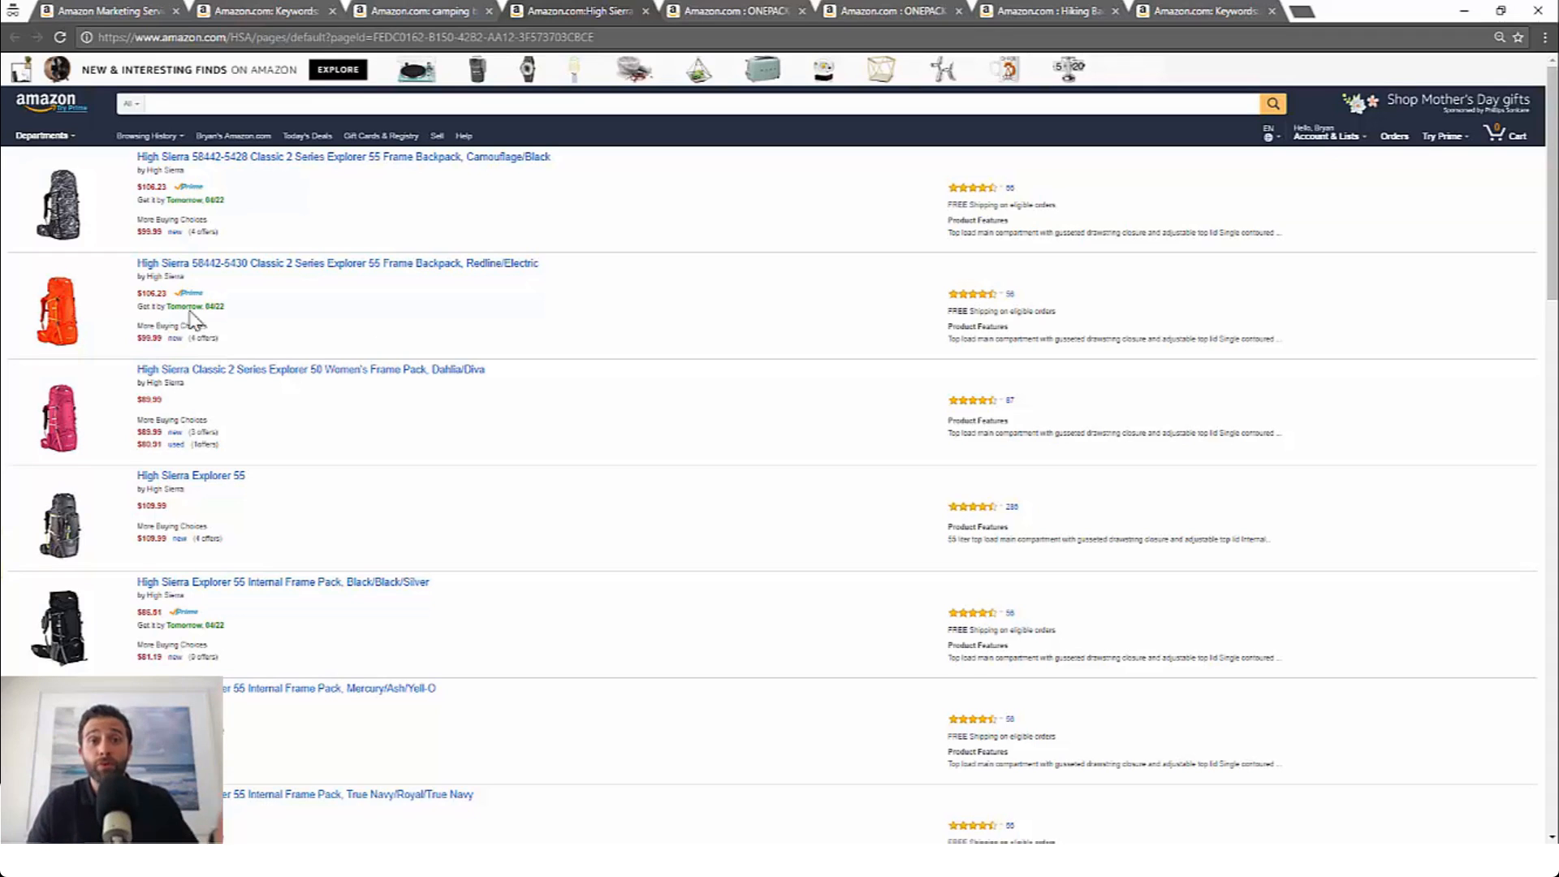
left_click(274, 11)
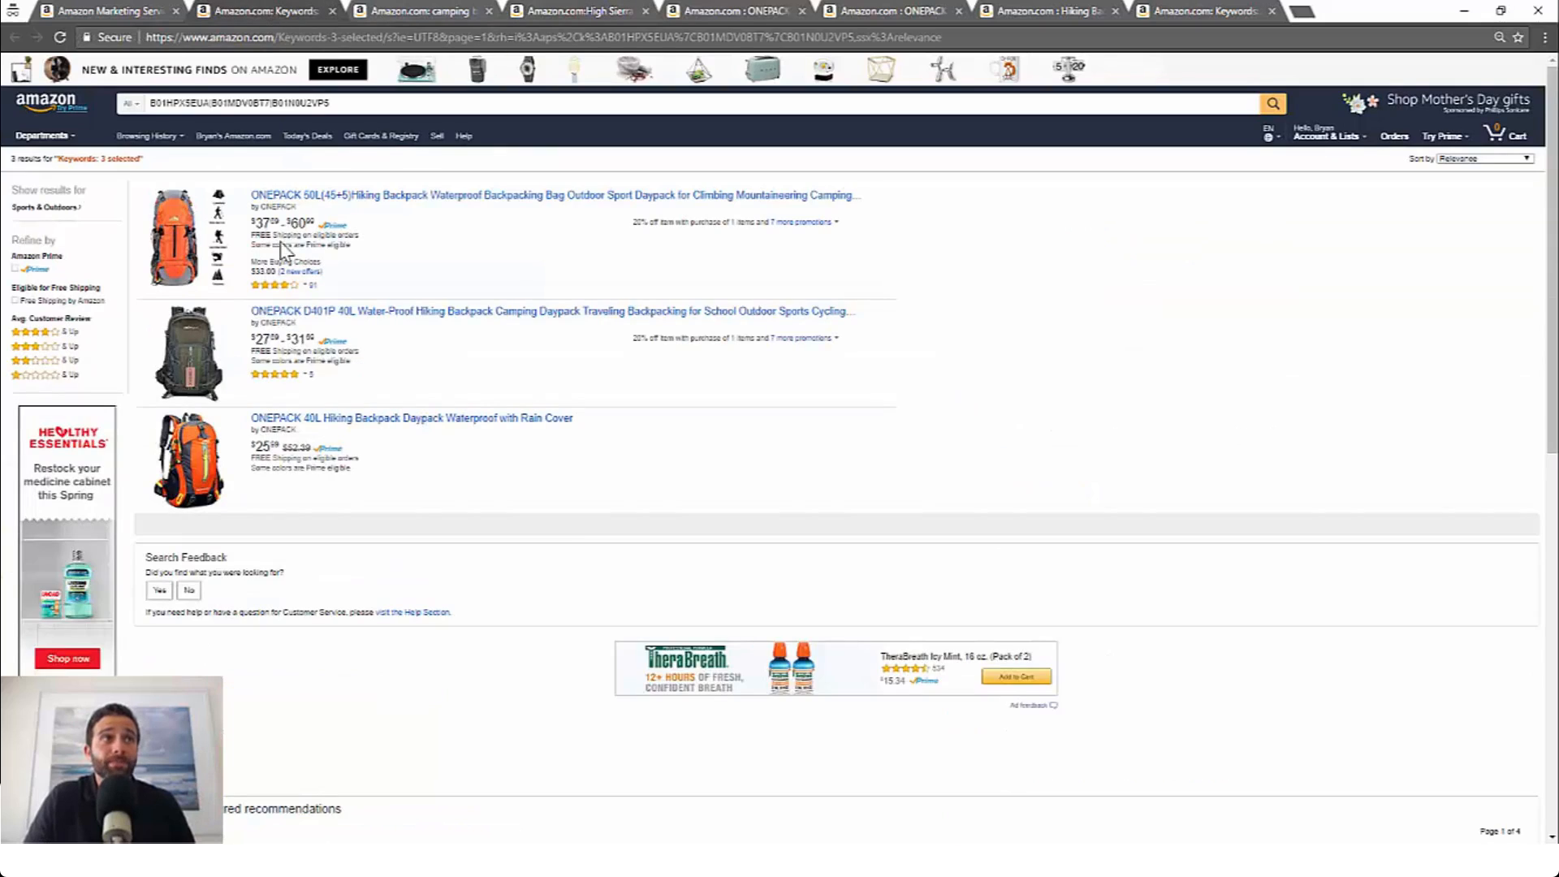
left_click(412, 11)
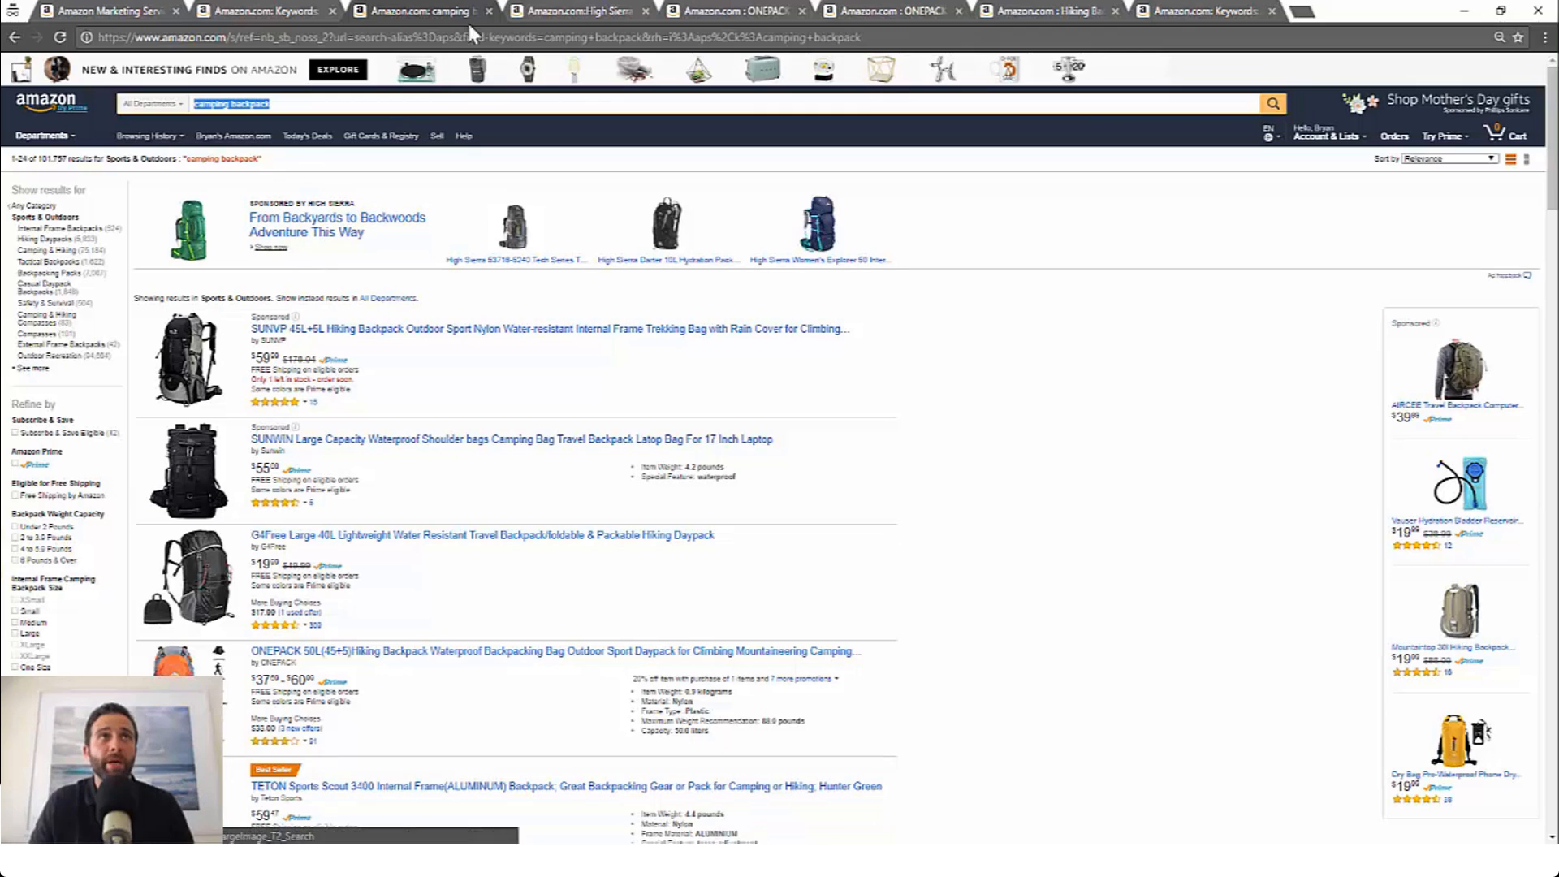
Step: Return to the campaign form and choose Custom URL as the landing page type
left_click(122, 11)
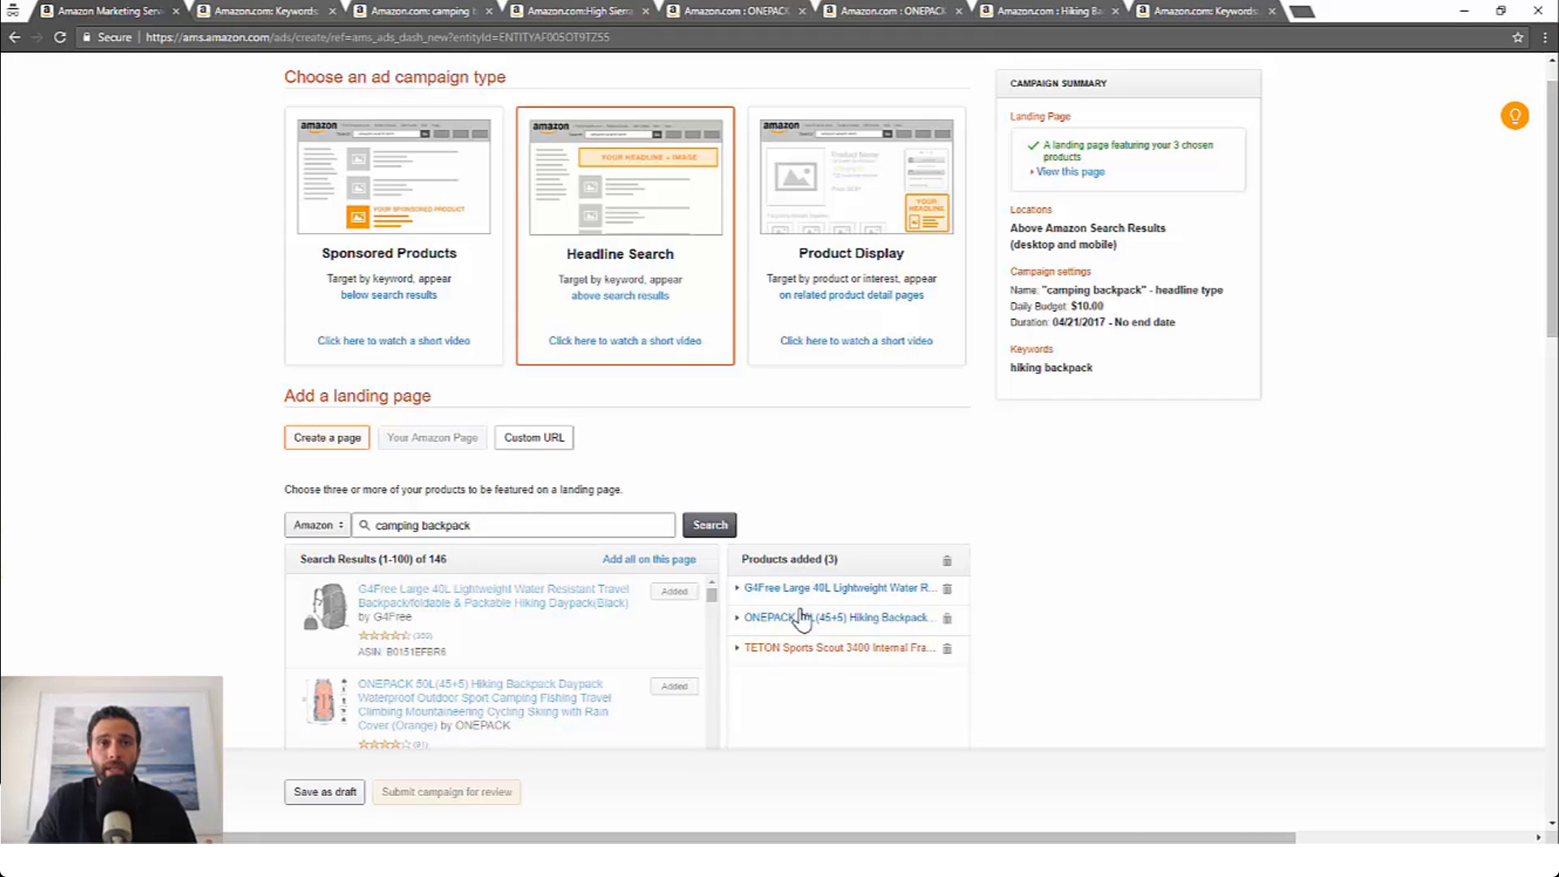
left_click(535, 443)
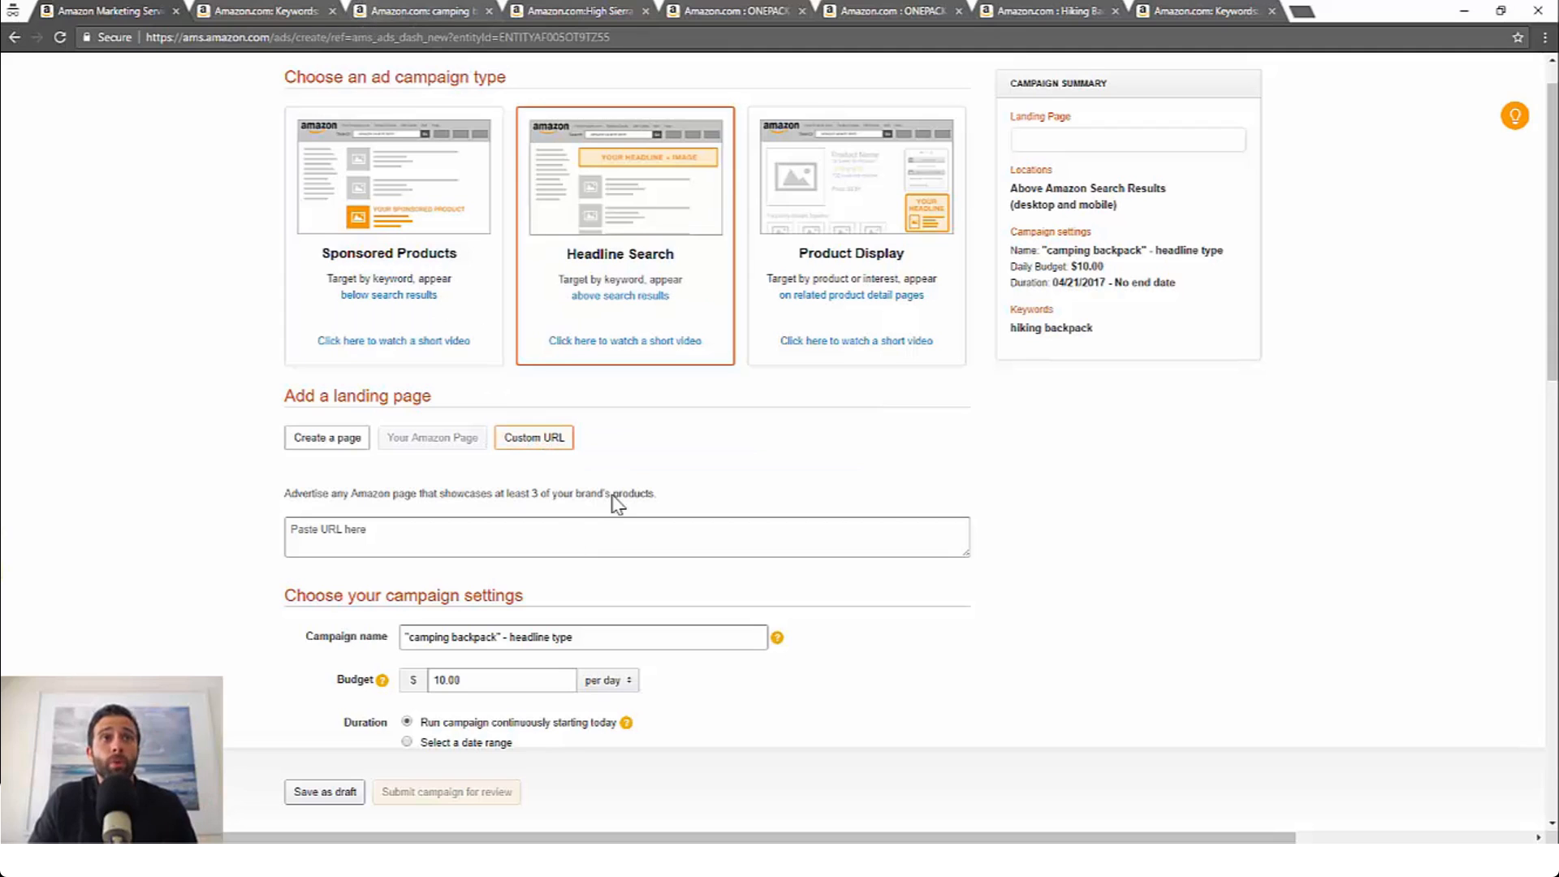
Step: Examine the ONEPACK product pages and their ASINs and the search results page combining those three ASINs
left_click(625, 11)
left_click(425, 10)
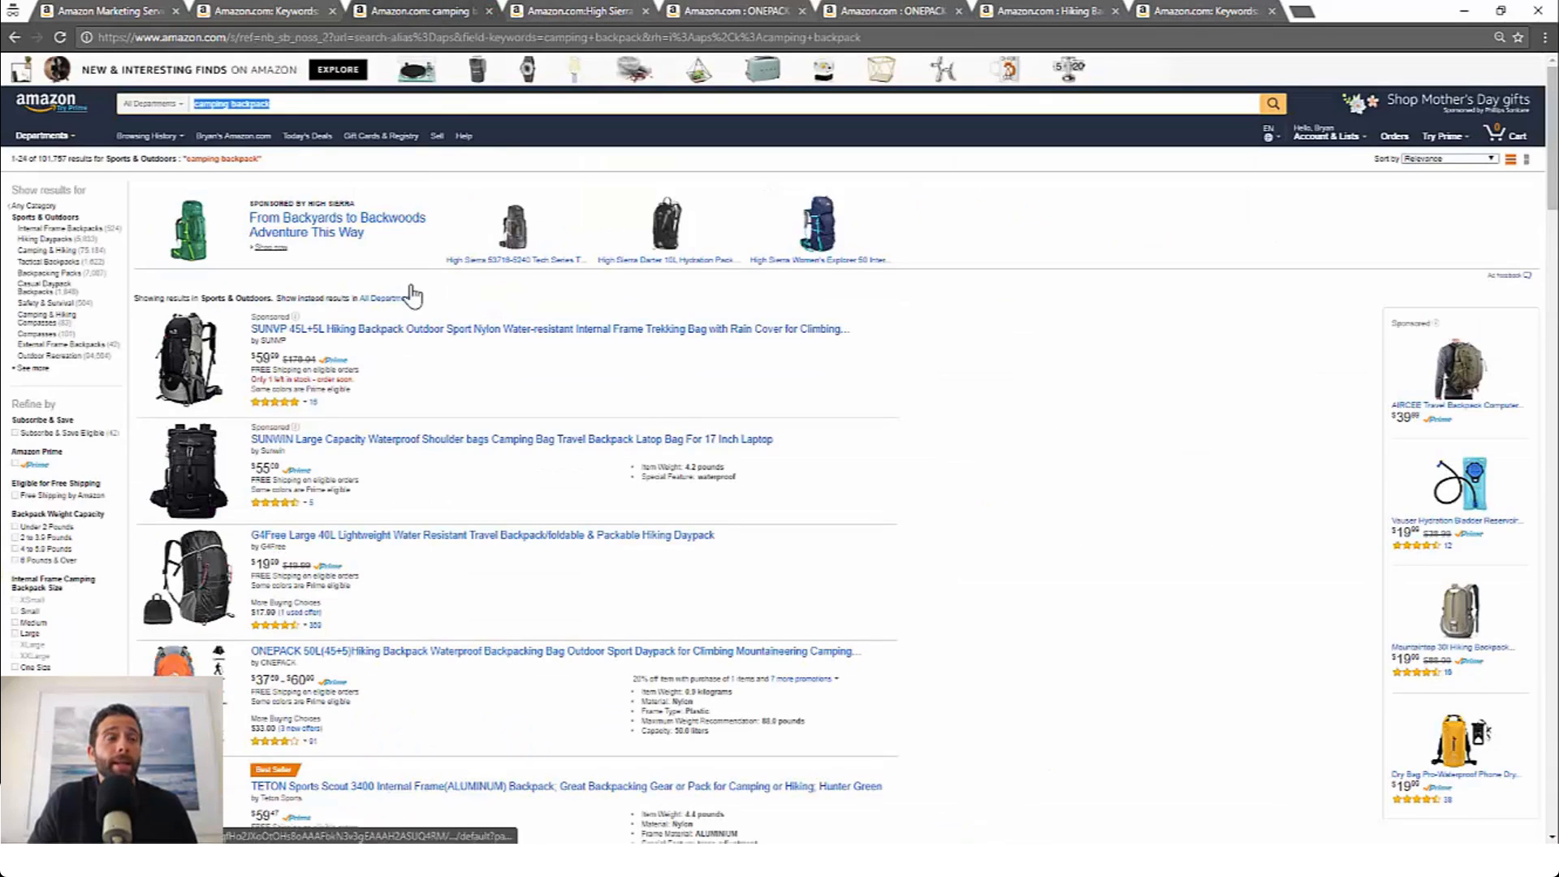
scroll(393, 441, "down", 1)
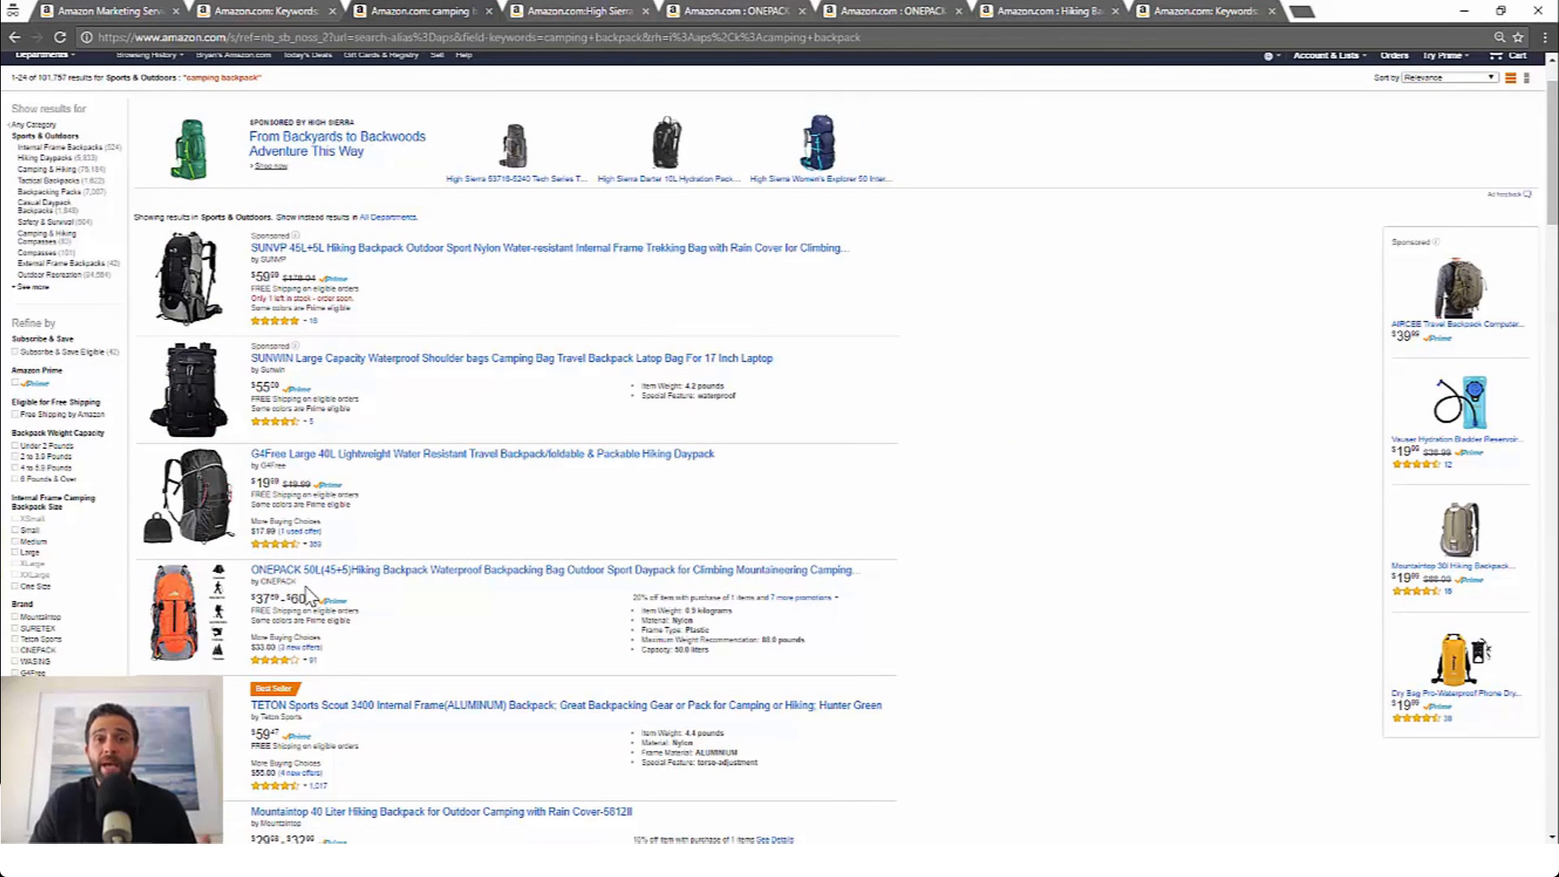
left_click(576, 10)
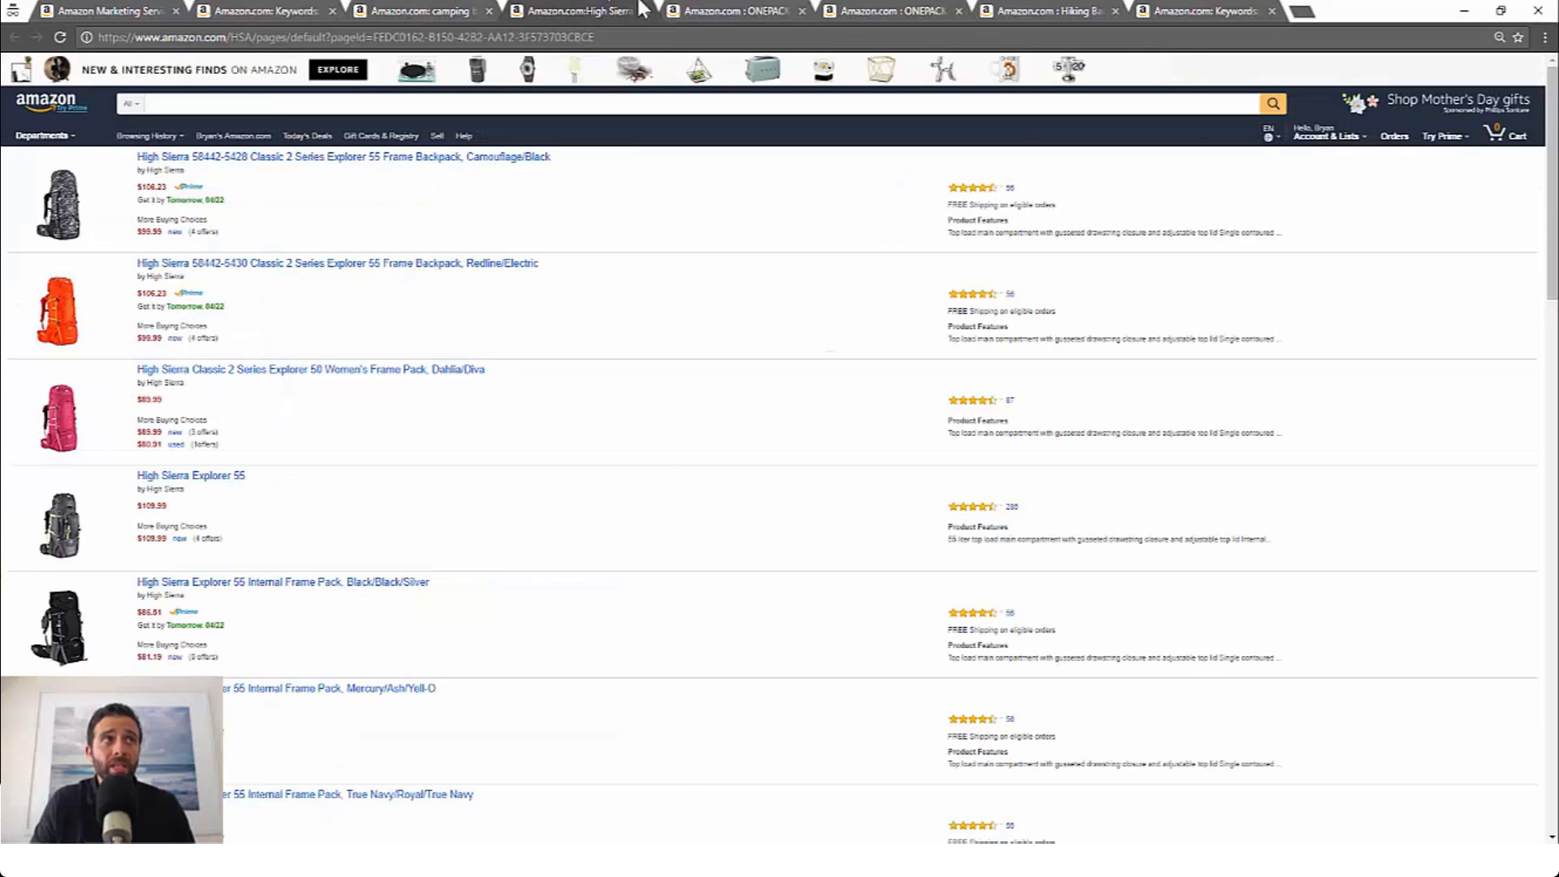
left_click(716, 8)
left_click(411, 9)
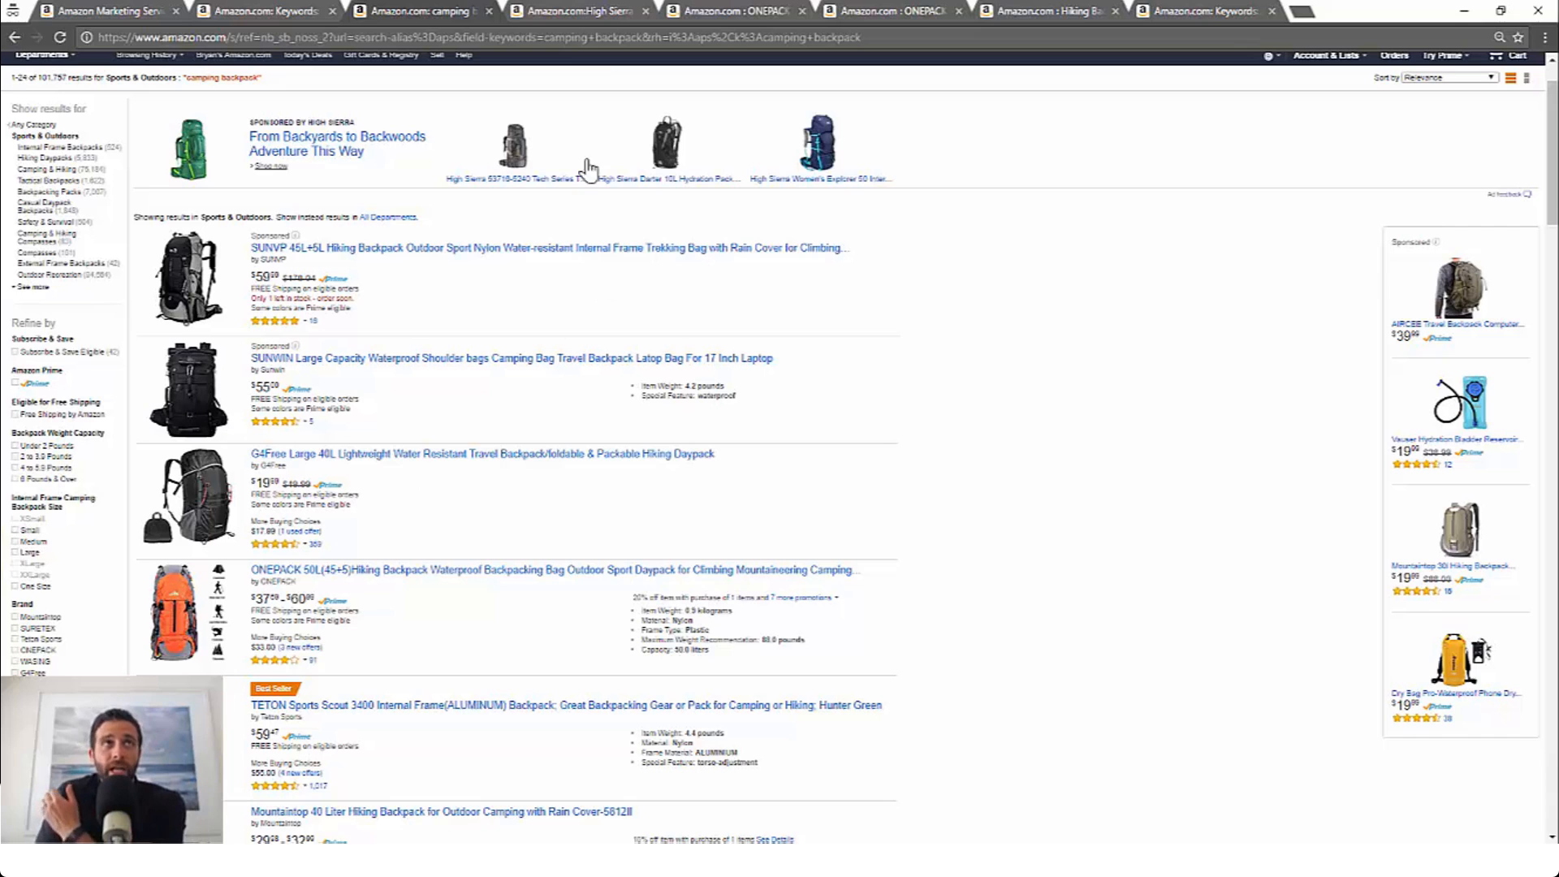
left_click(586, 10)
left_click(733, 6)
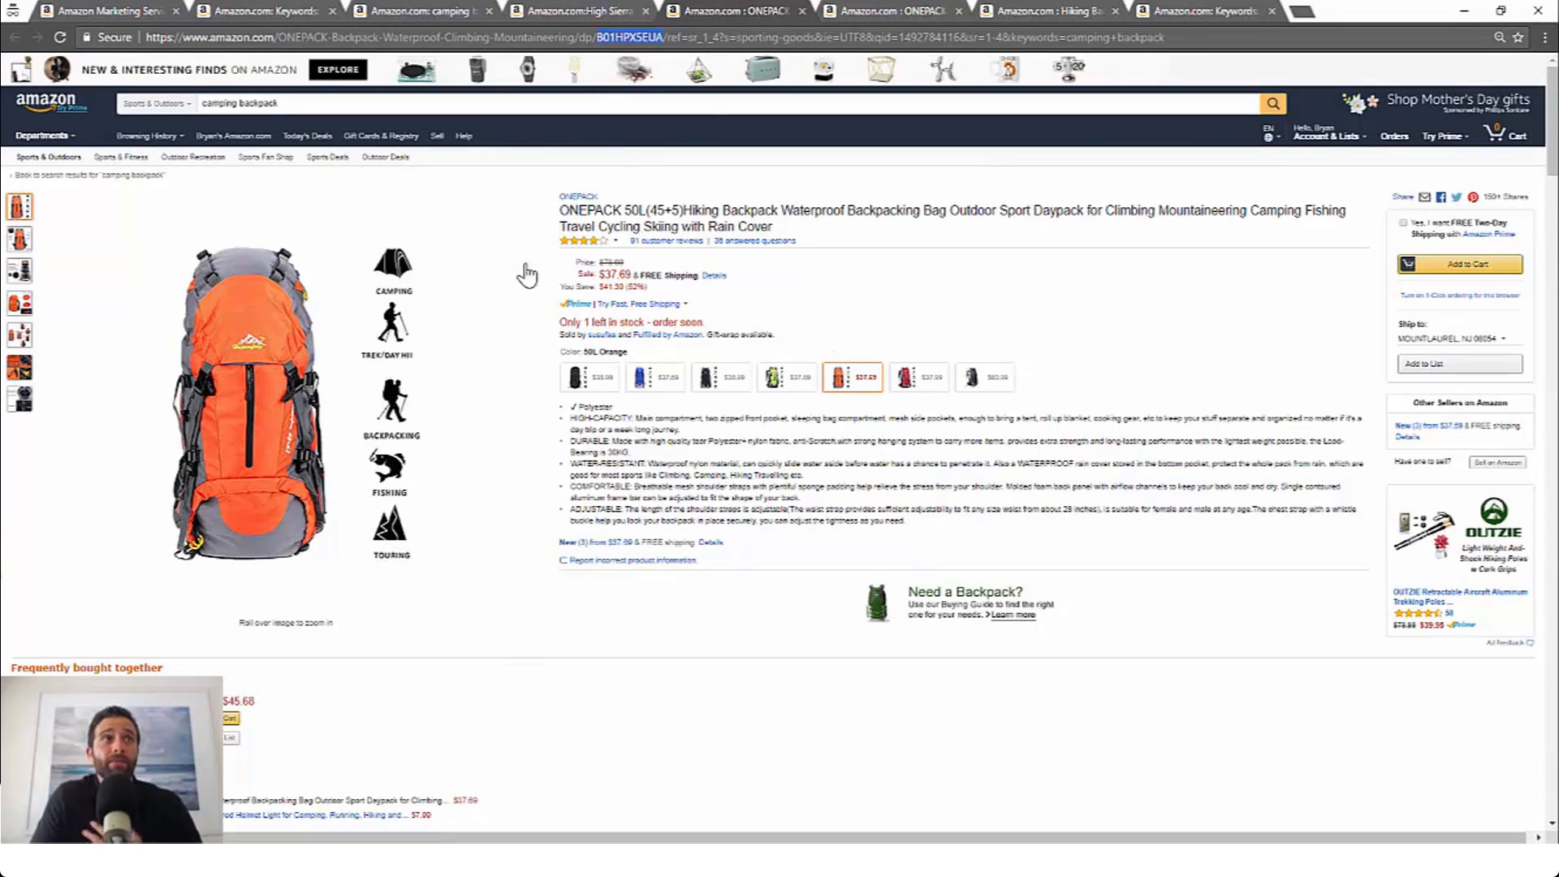
left_click(875, 10)
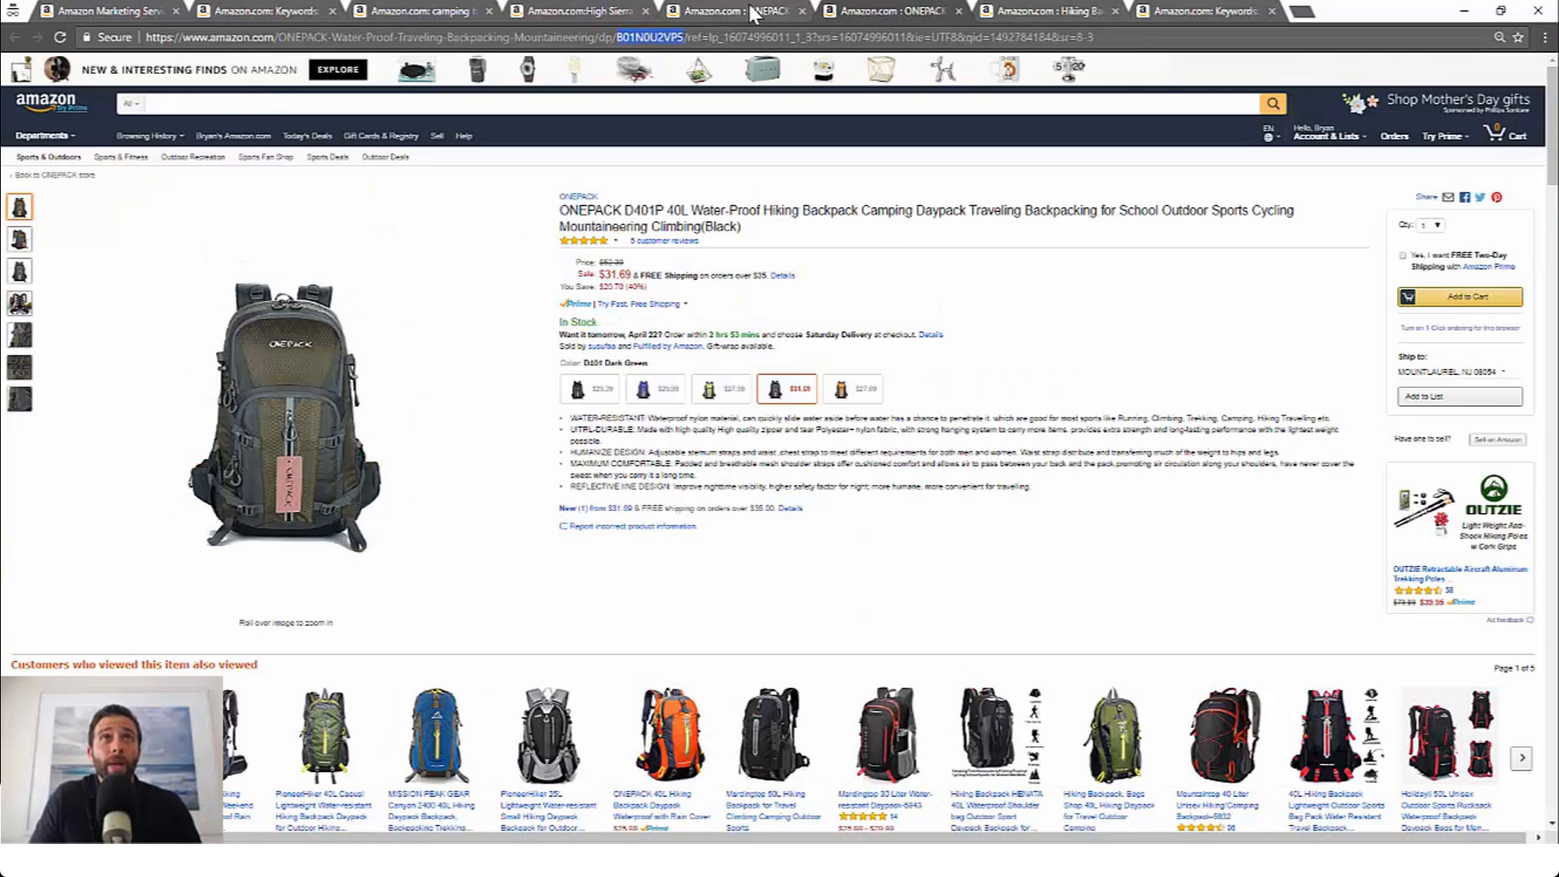
left_click(753, 10)
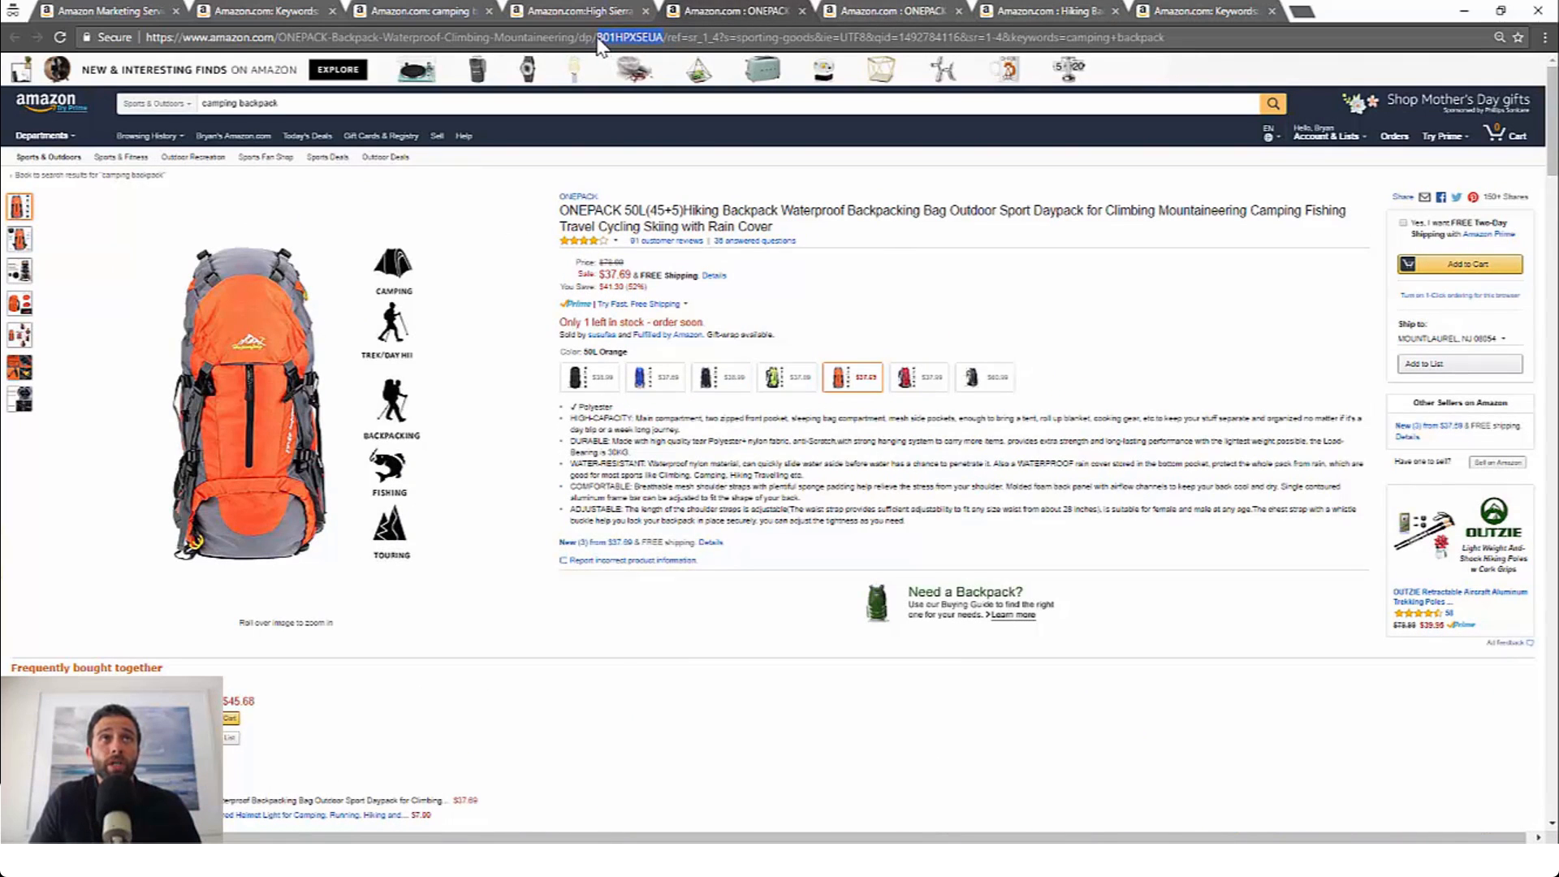
left_click(856, 13)
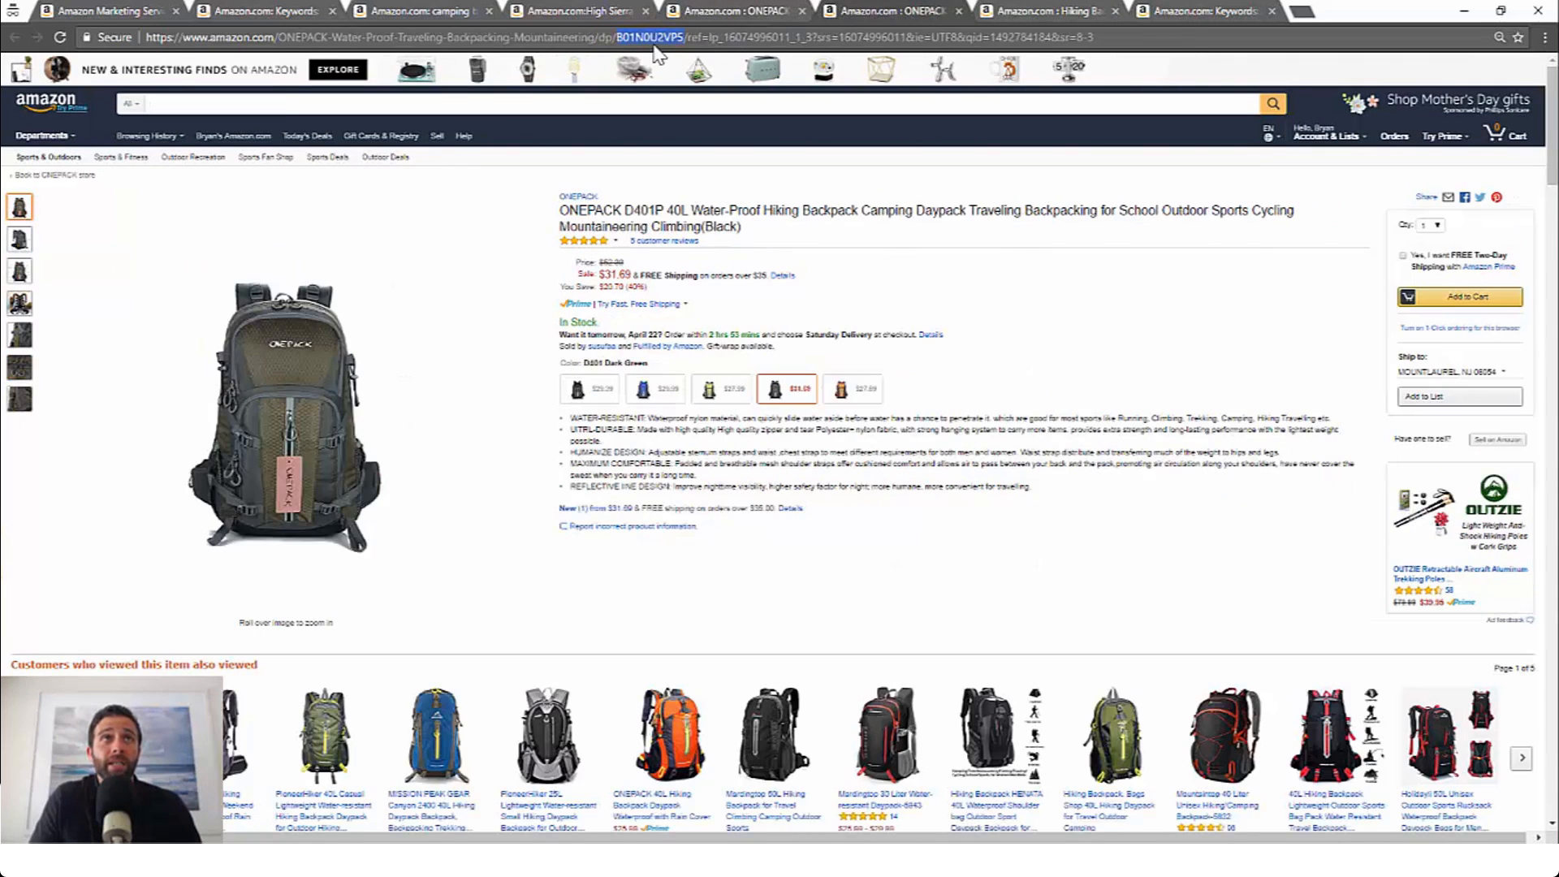
left_click(1048, 13)
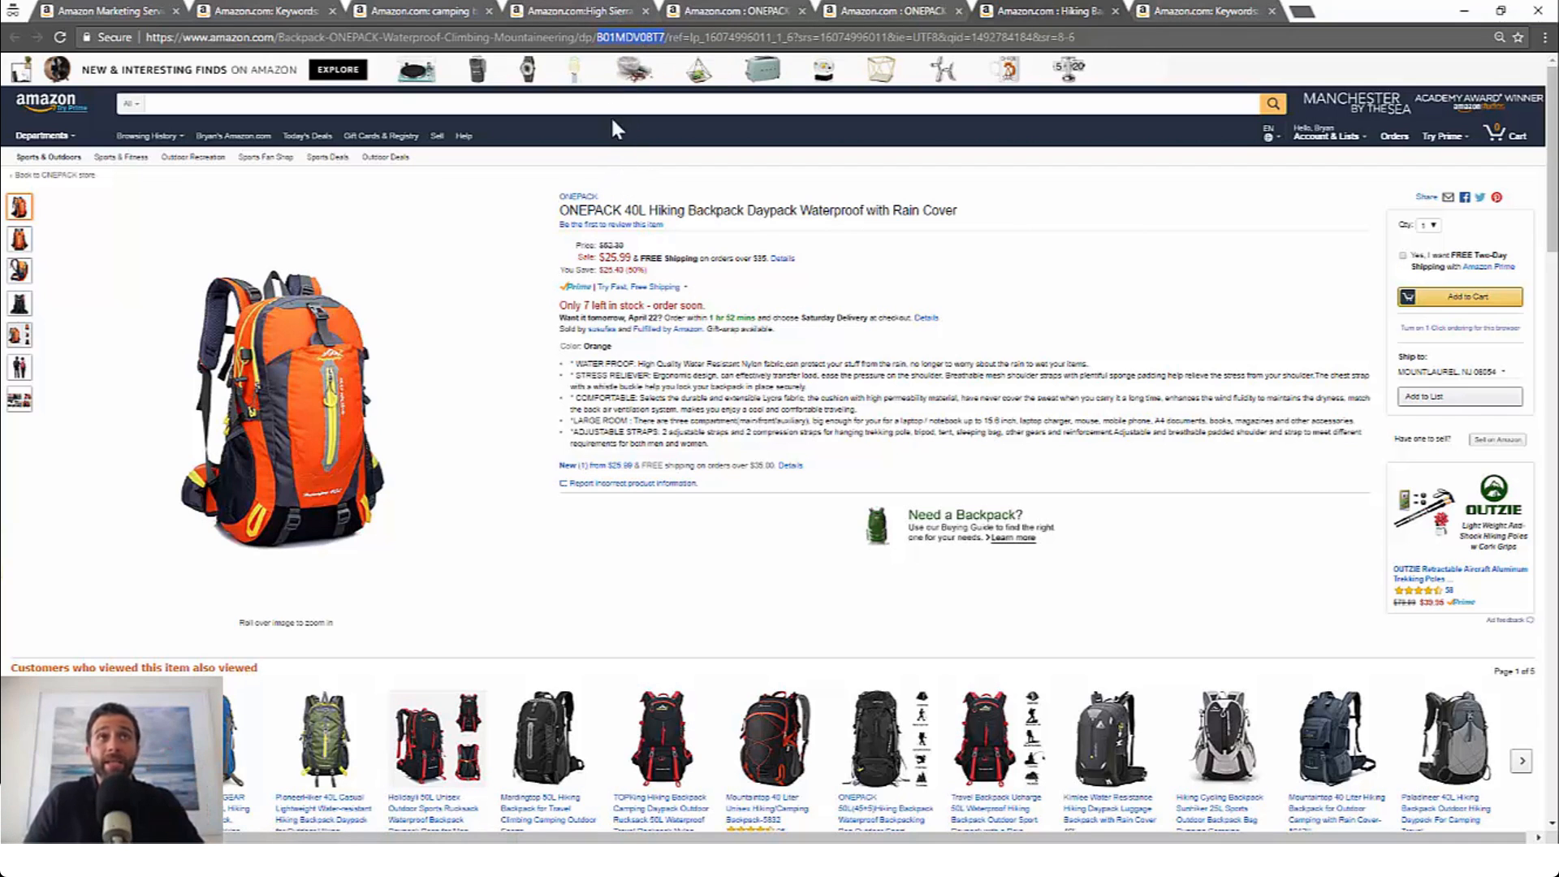
left_click(1218, 11)
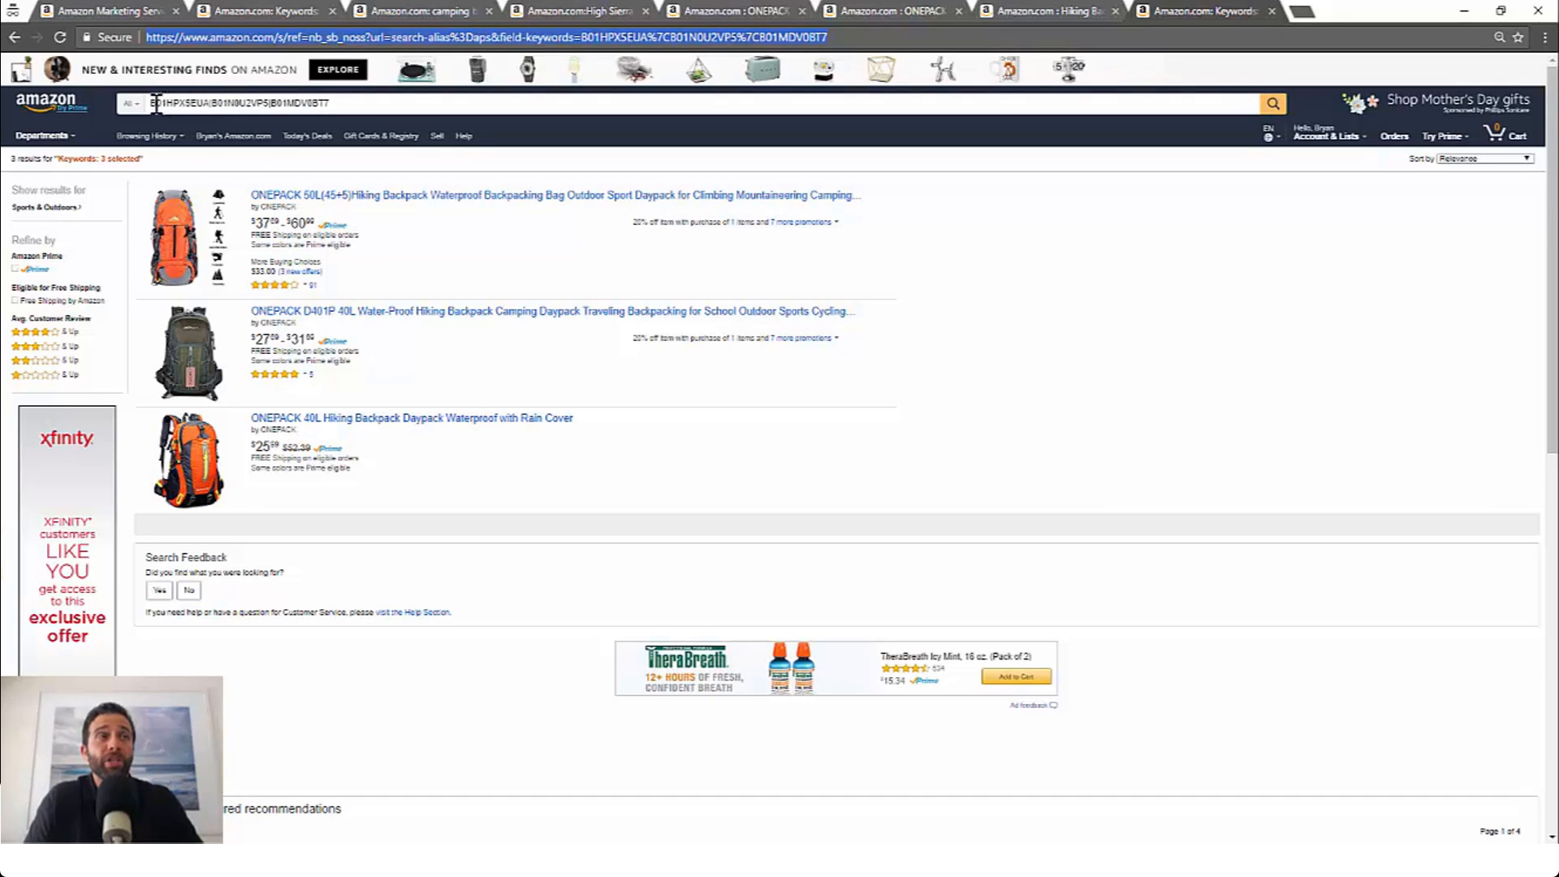
Step: Copy the three-ASIN search results URL and paste it into the custom landing page URL field
left_click(249, 36)
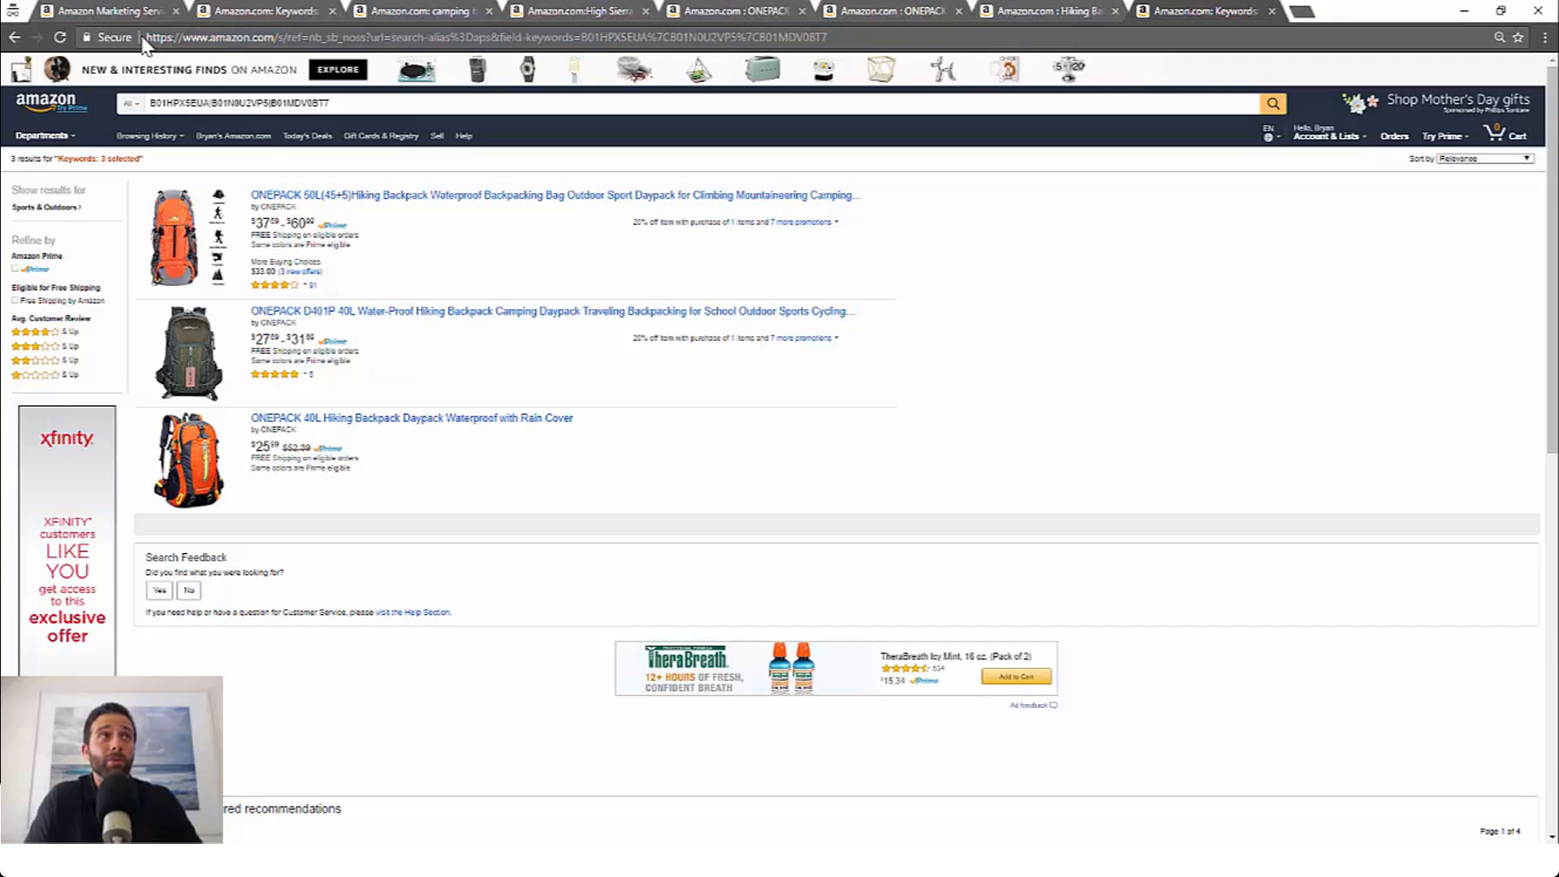
left_click_drag(151, 37, 826, 53)
right_click(813, 40)
left_click(847, 99)
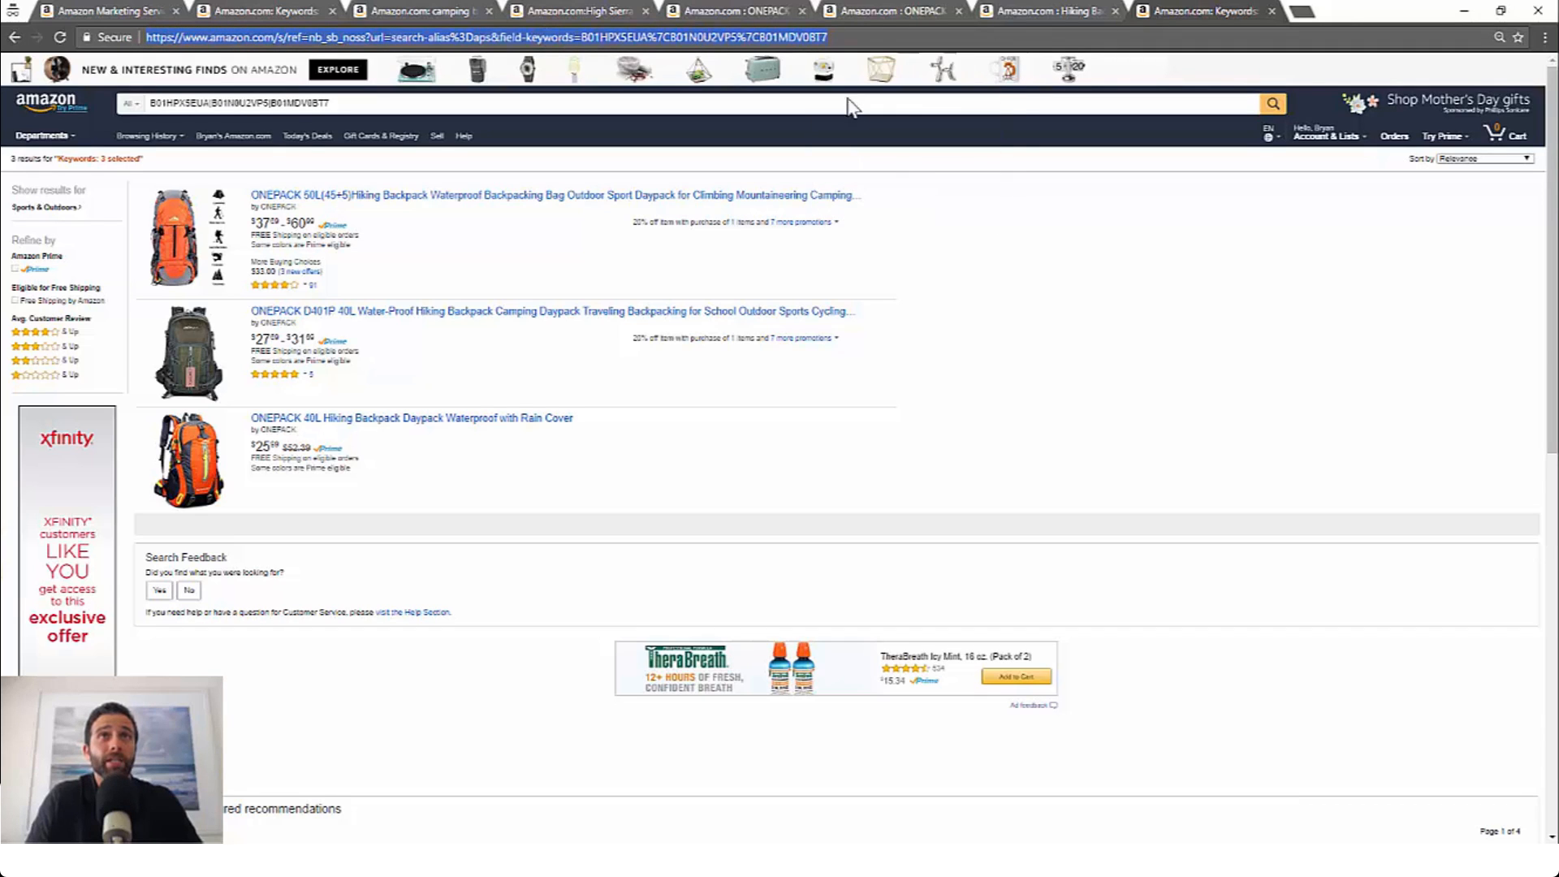
left_click(120, 14)
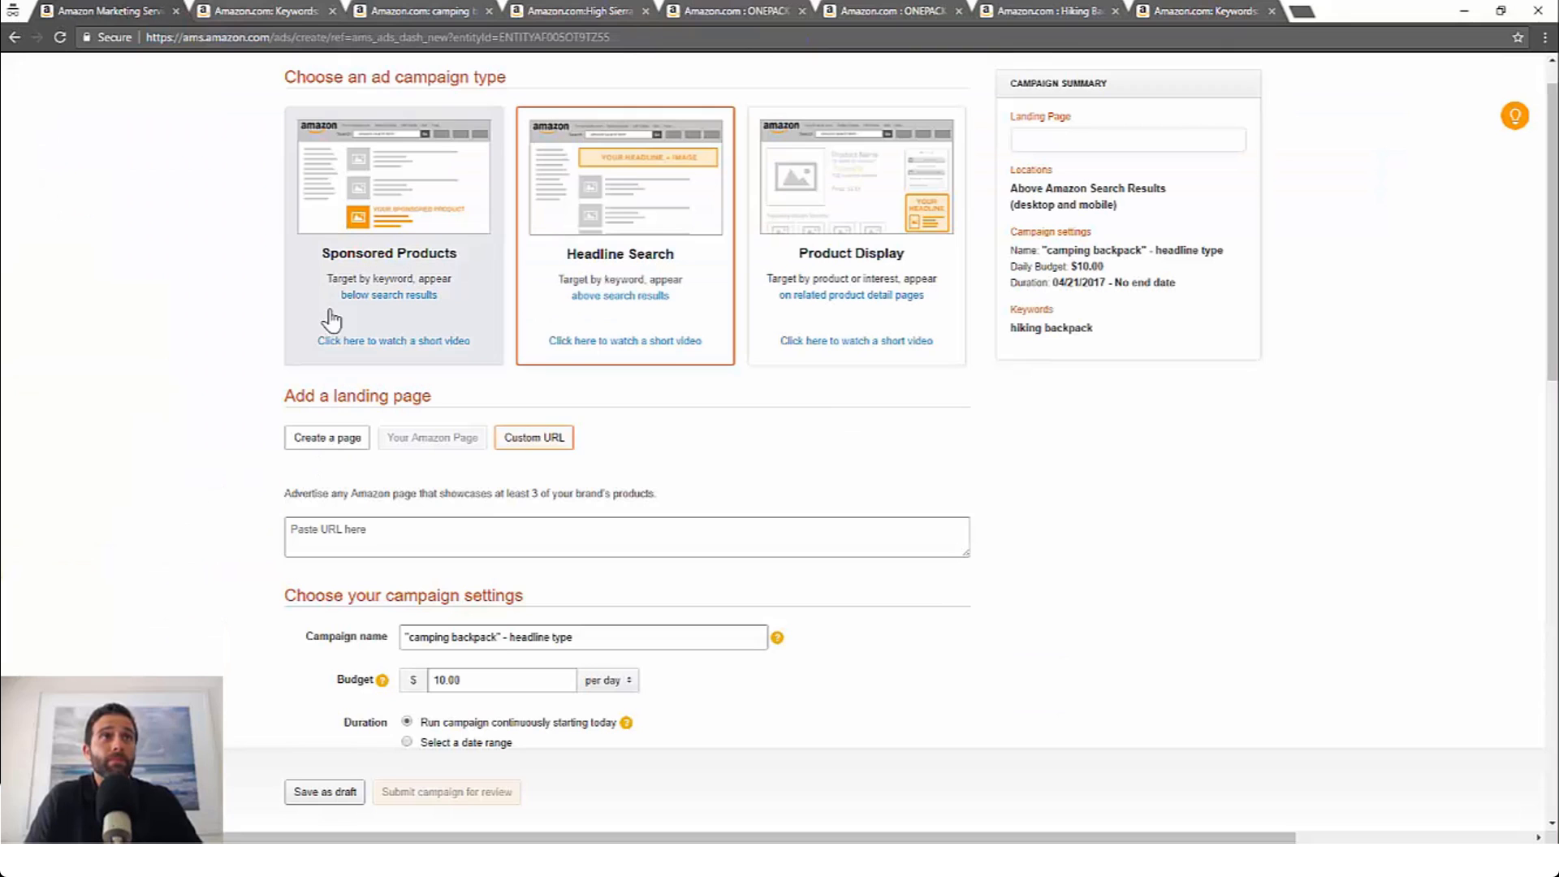
right_click(461, 536)
left_click(518, 633)
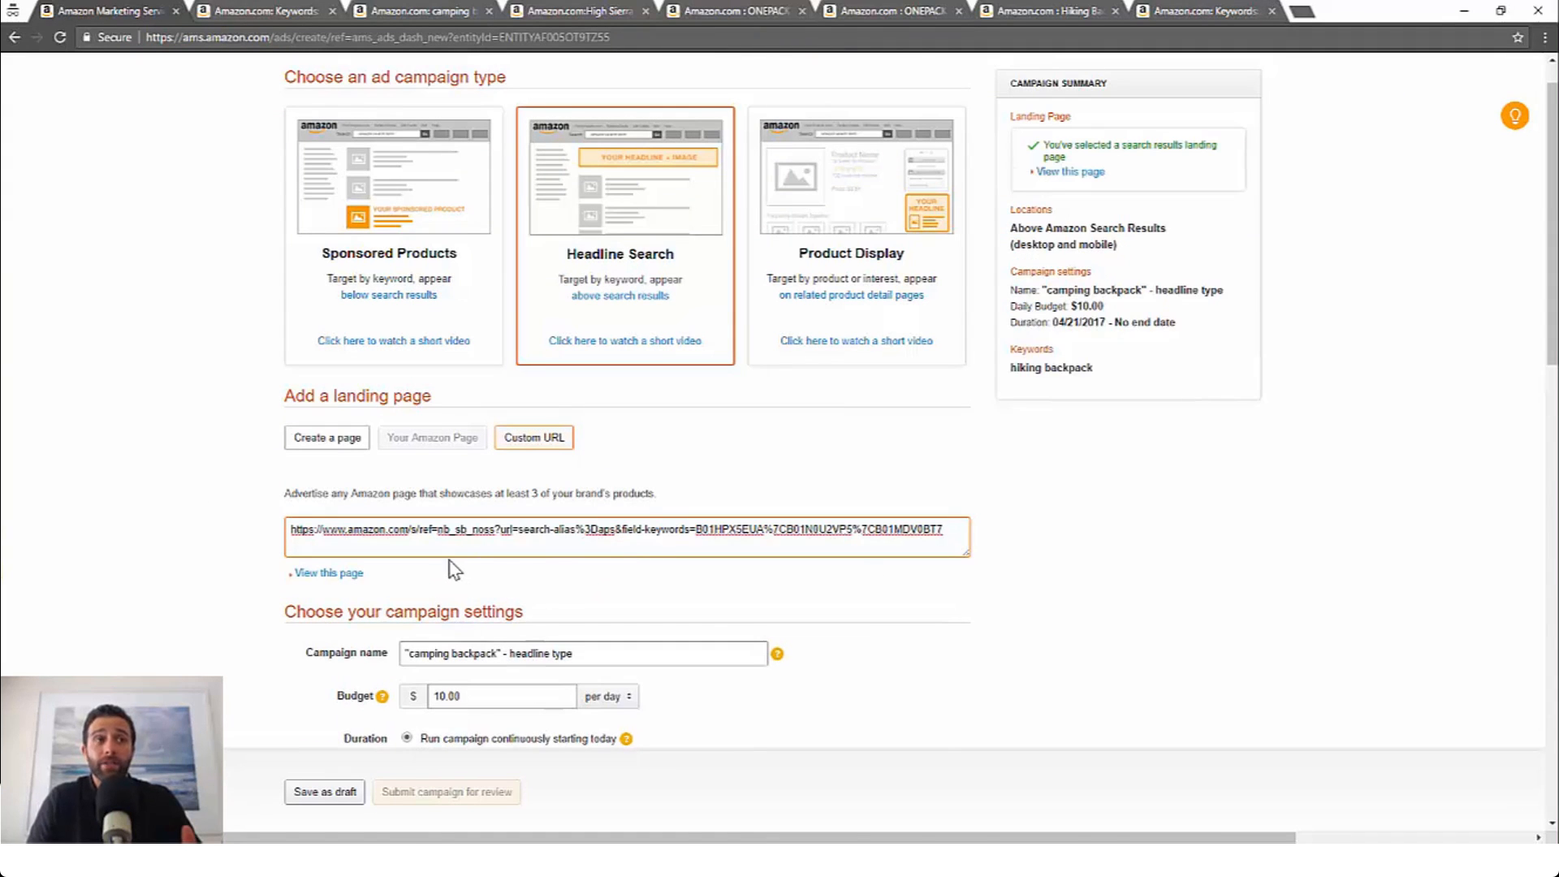
Step: Compare the custom three-product results page with the regular camping backpack search results
left_click(256, 11)
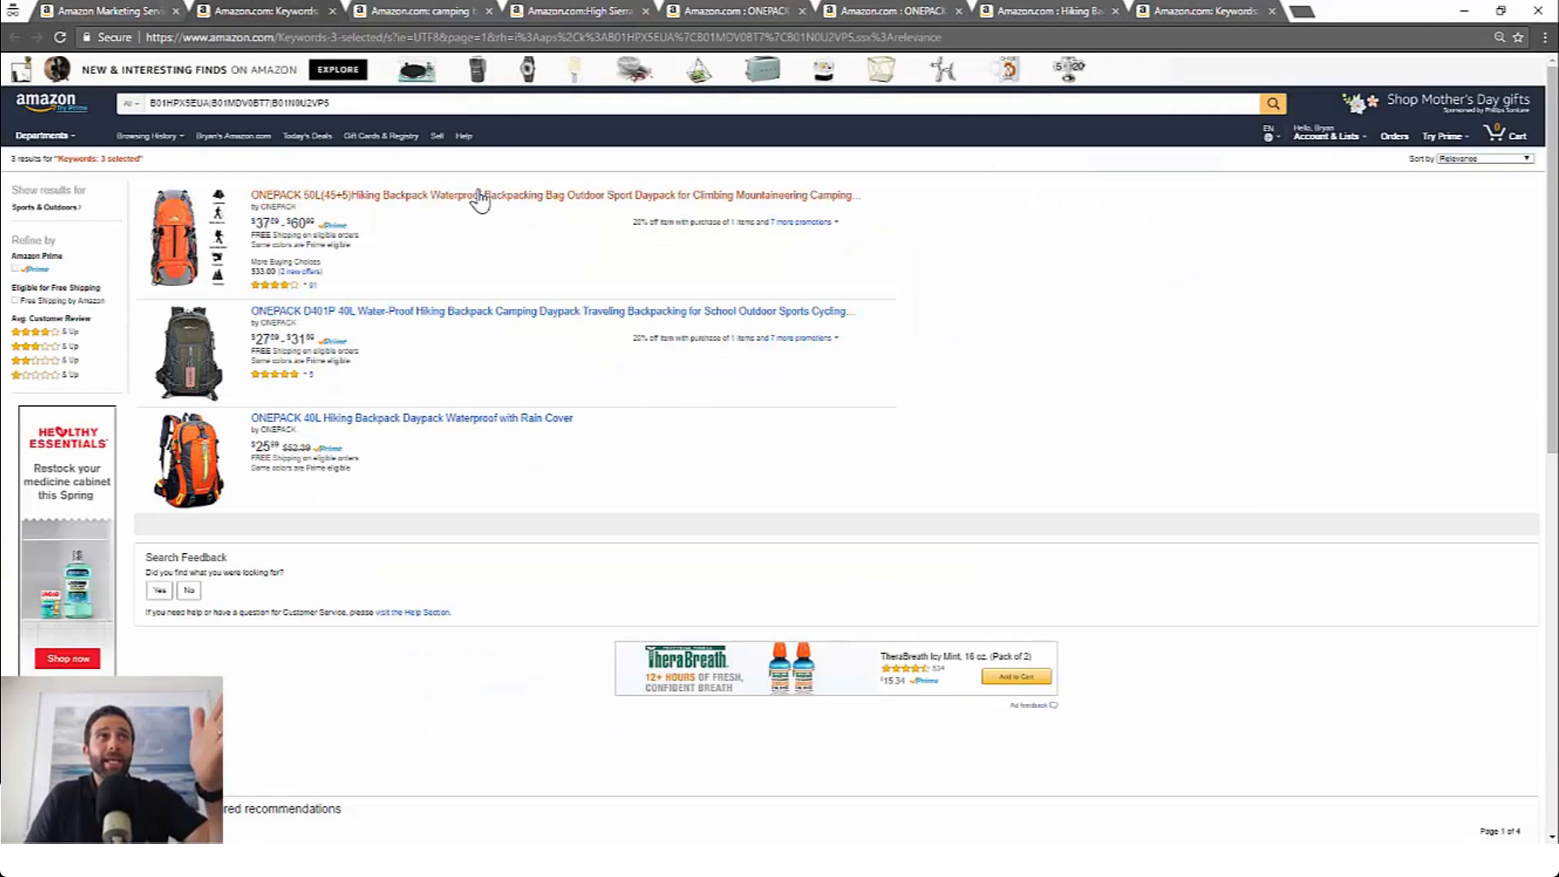
left_click(419, 11)
scroll(444, 266, "up", 1)
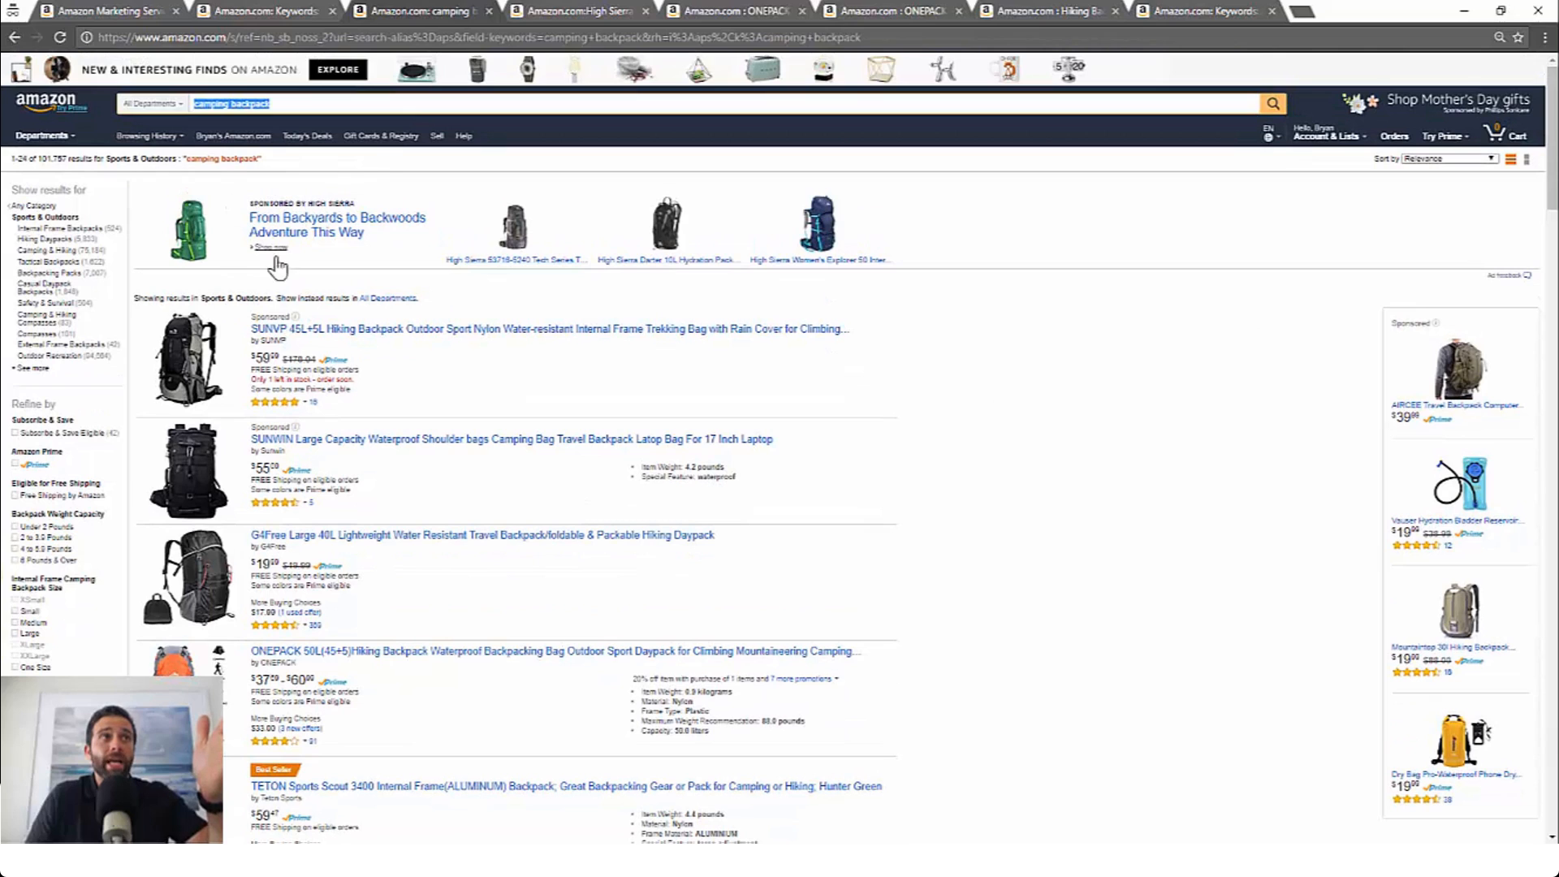
left_click(268, 12)
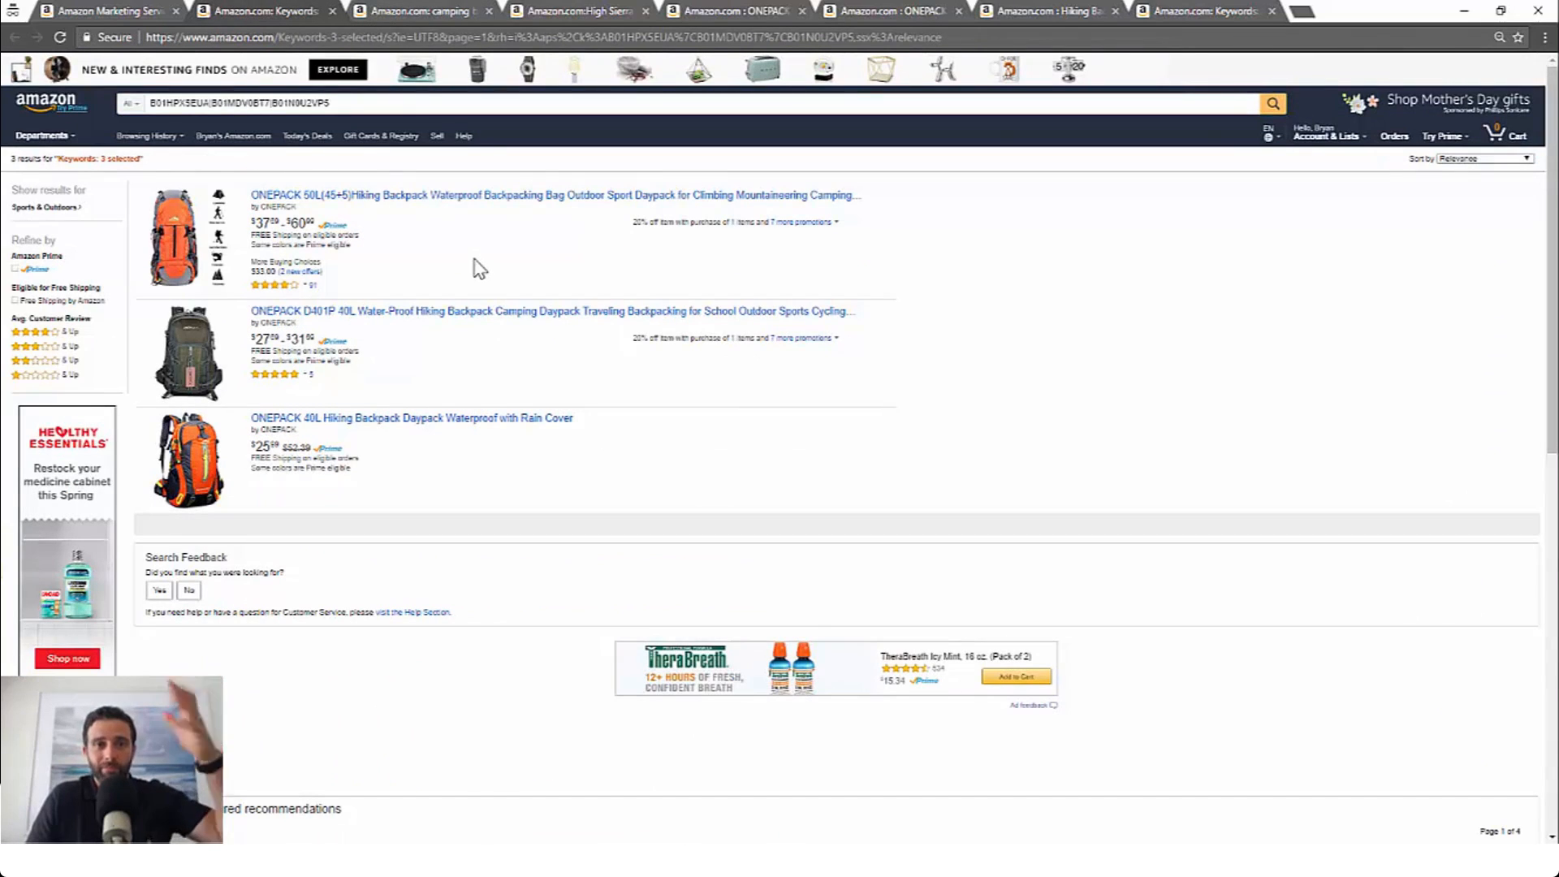
left_click(128, 18)
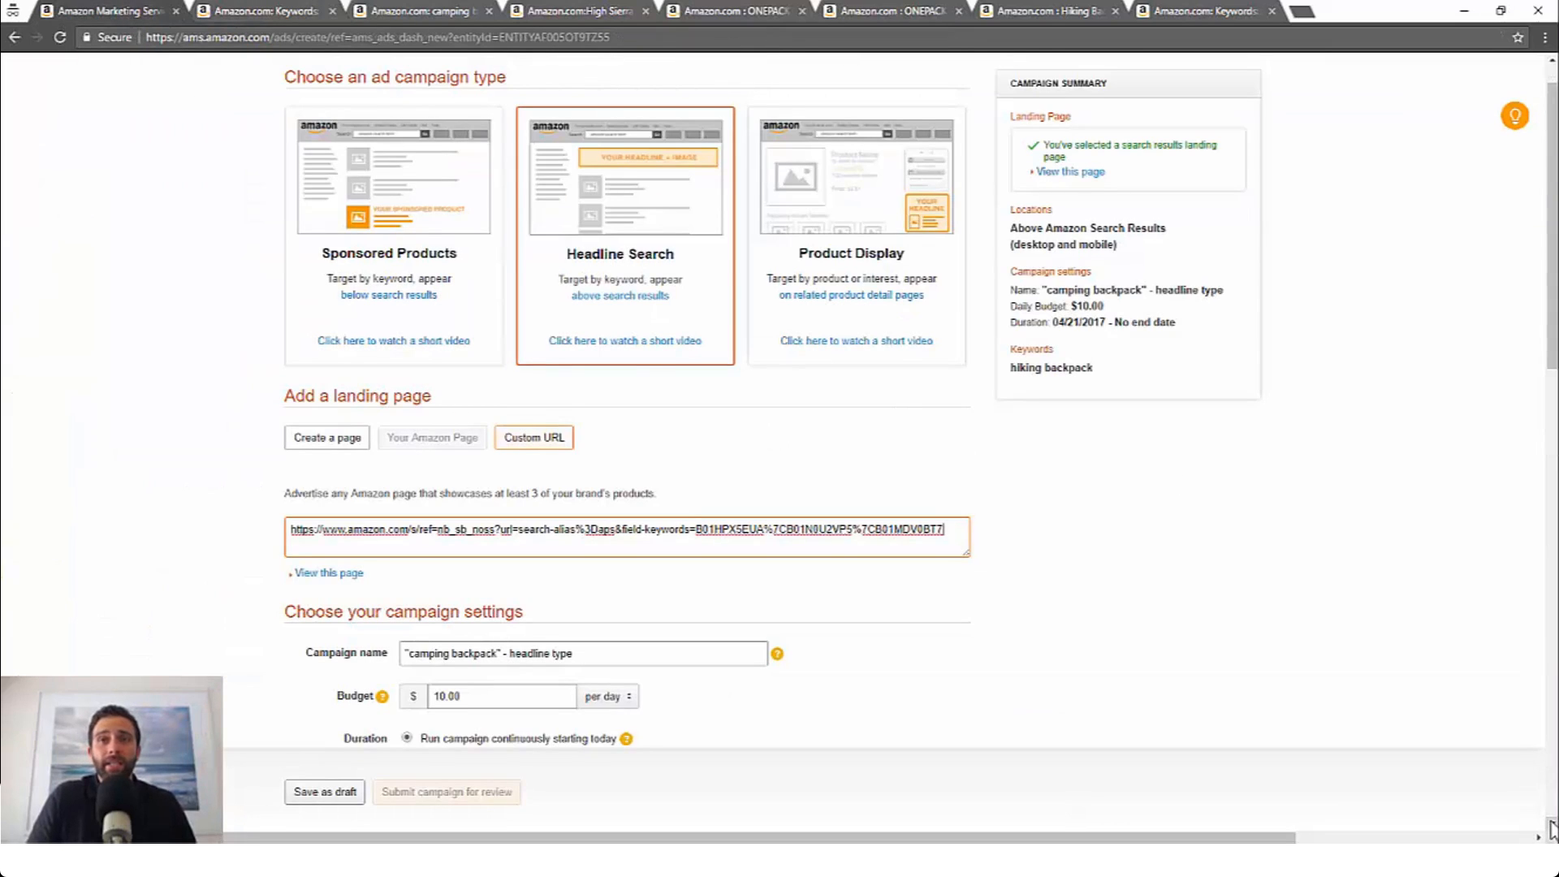
Step: Review the campaign name and budget, and switch the duration option to a selected date range
scroll(1552, 830, "down", 4)
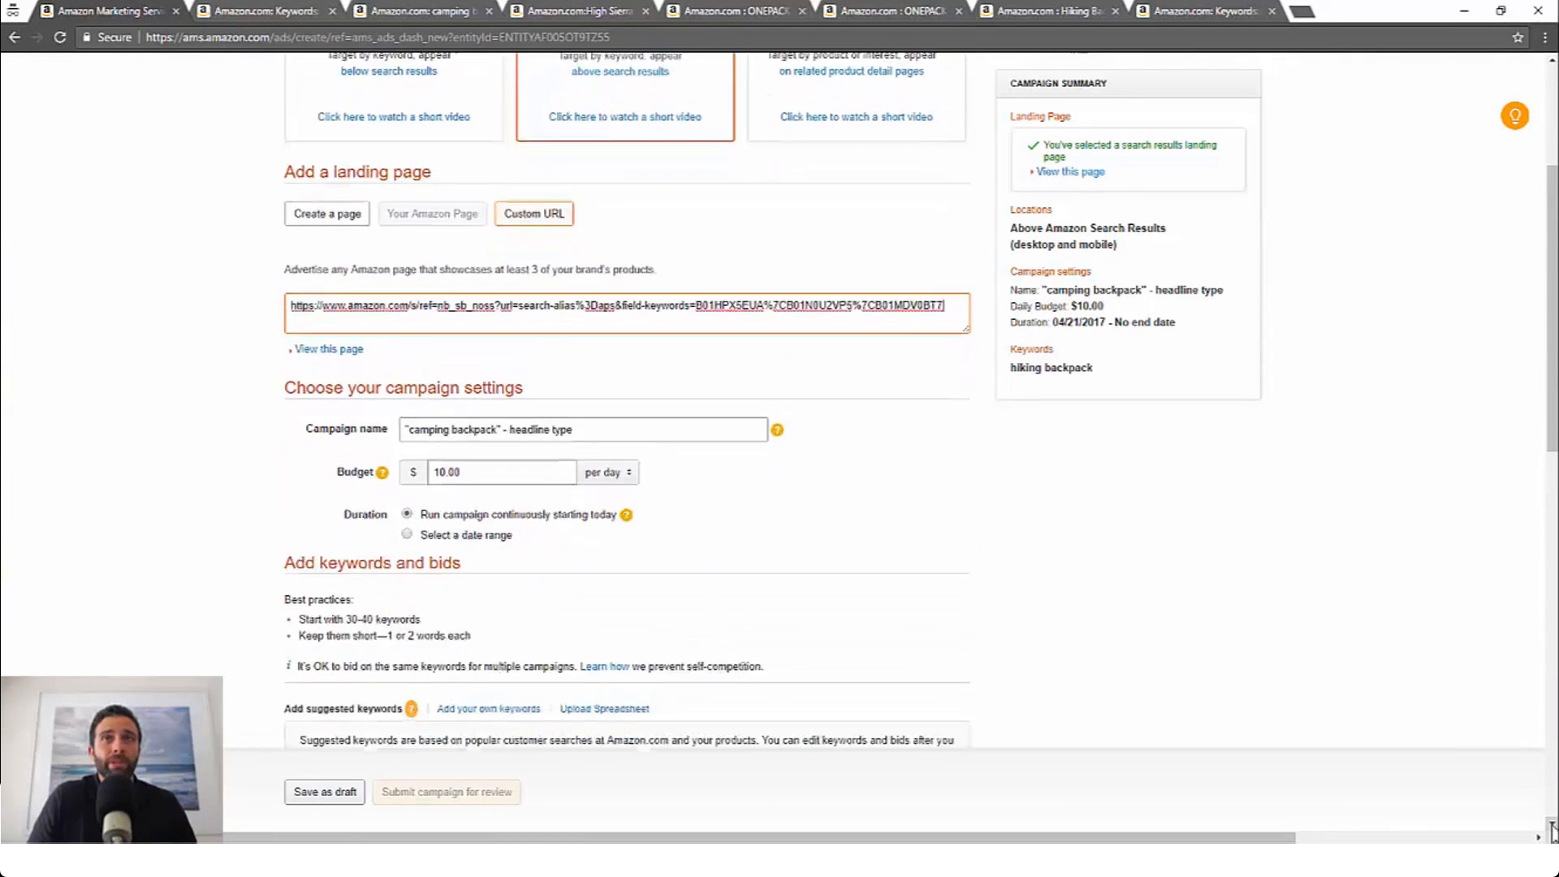
scroll(1552, 829, "down", 1)
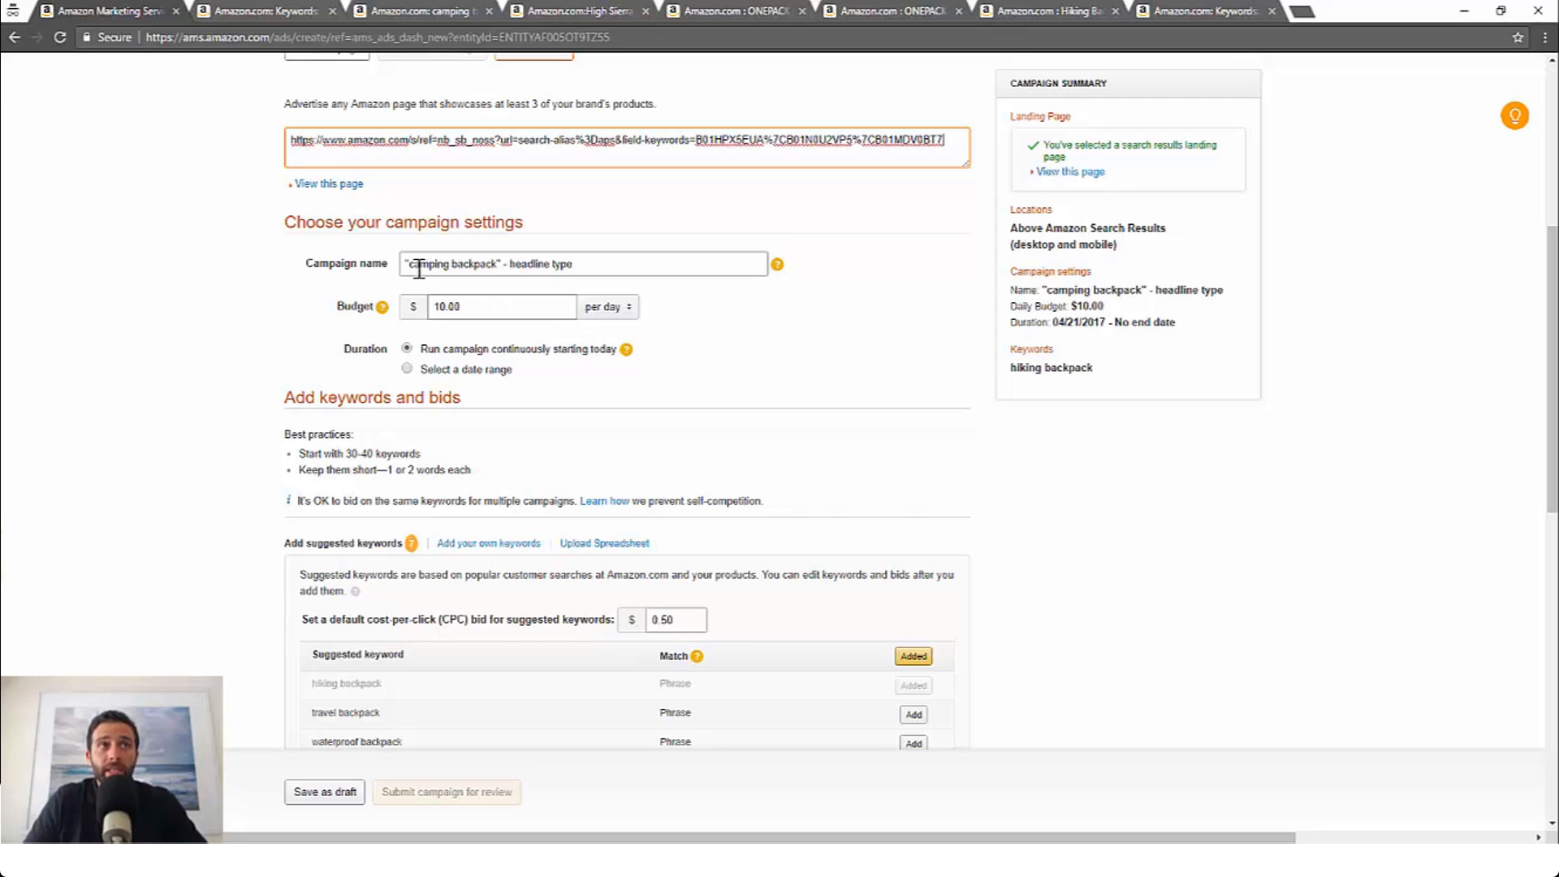
left_click_drag(413, 265, 574, 265)
left_click(524, 265)
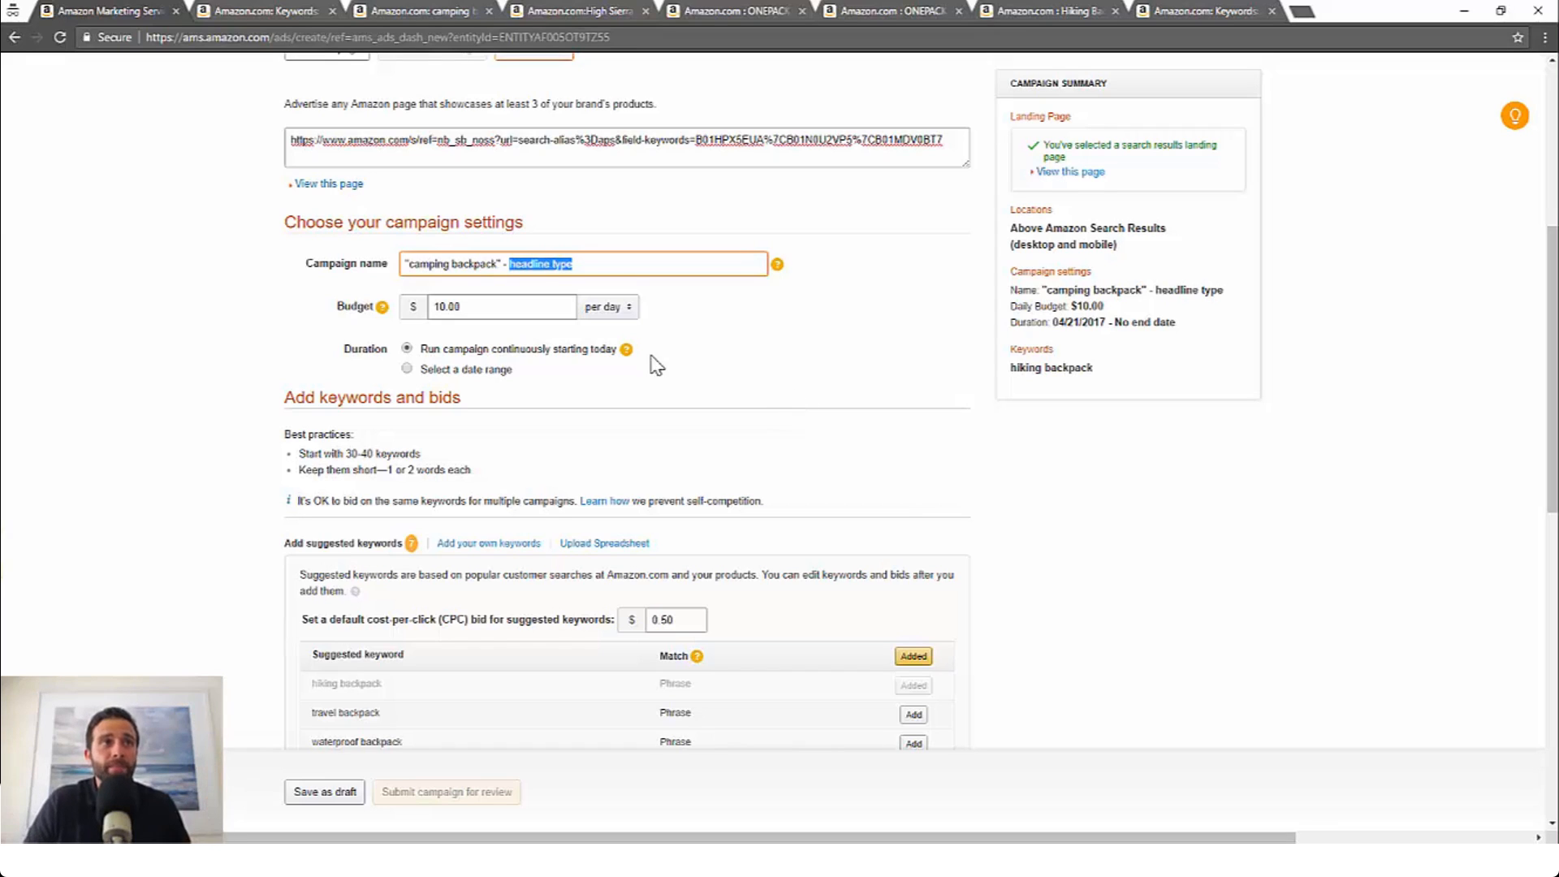
left_click(505, 307)
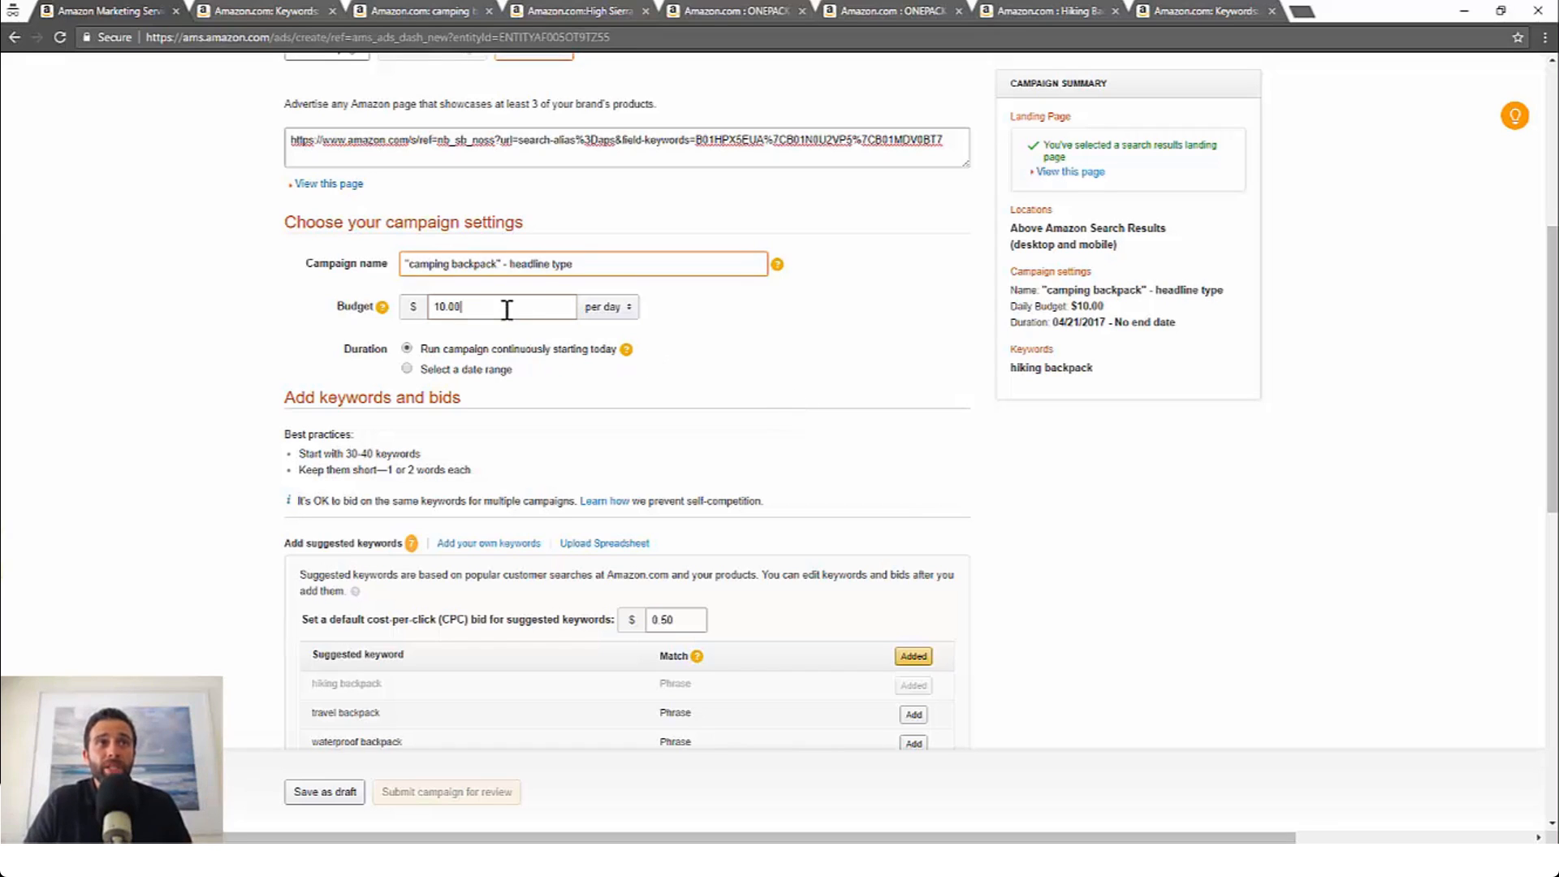
left_click(729, 360)
left_click(407, 349)
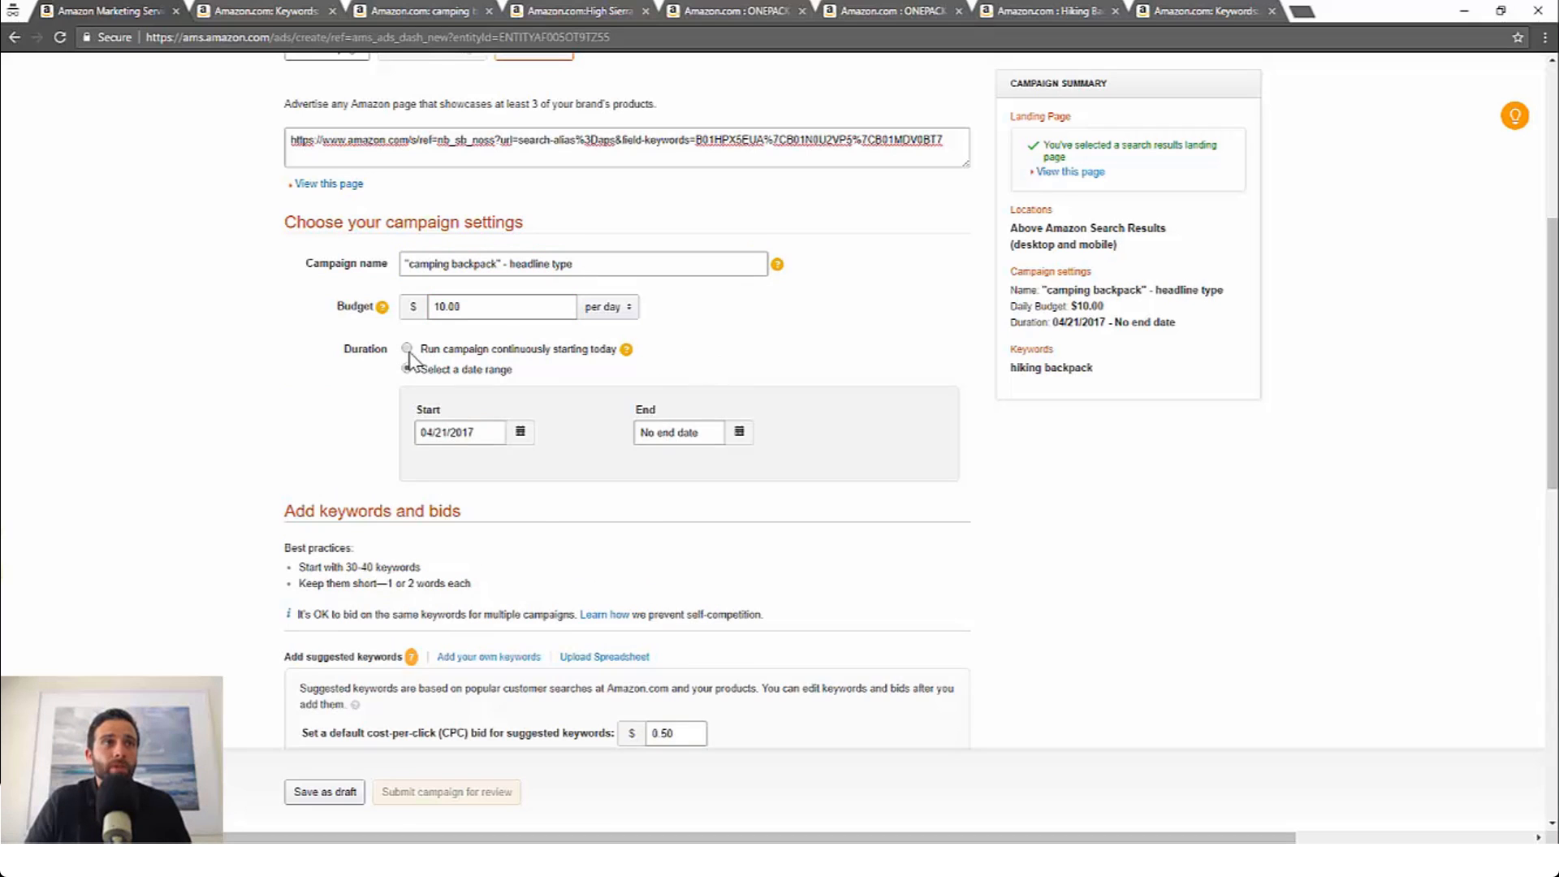
Step: Add camping backpack from the suggested keywords to the campaign
scroll(447, 391, "down", 2)
scroll(465, 406, "down", 2)
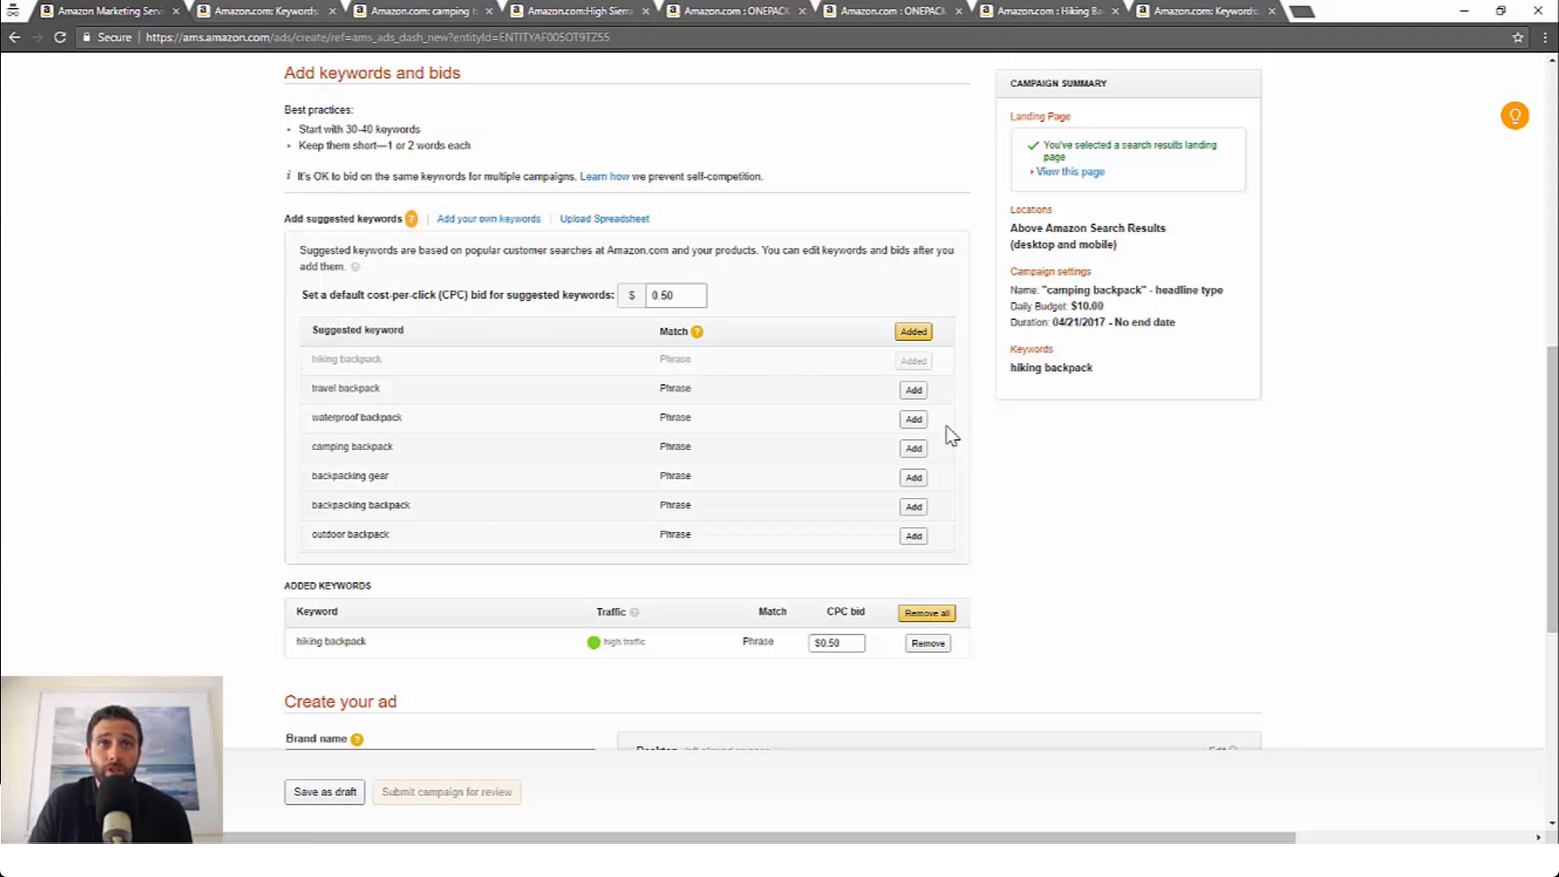
left_click(913, 449)
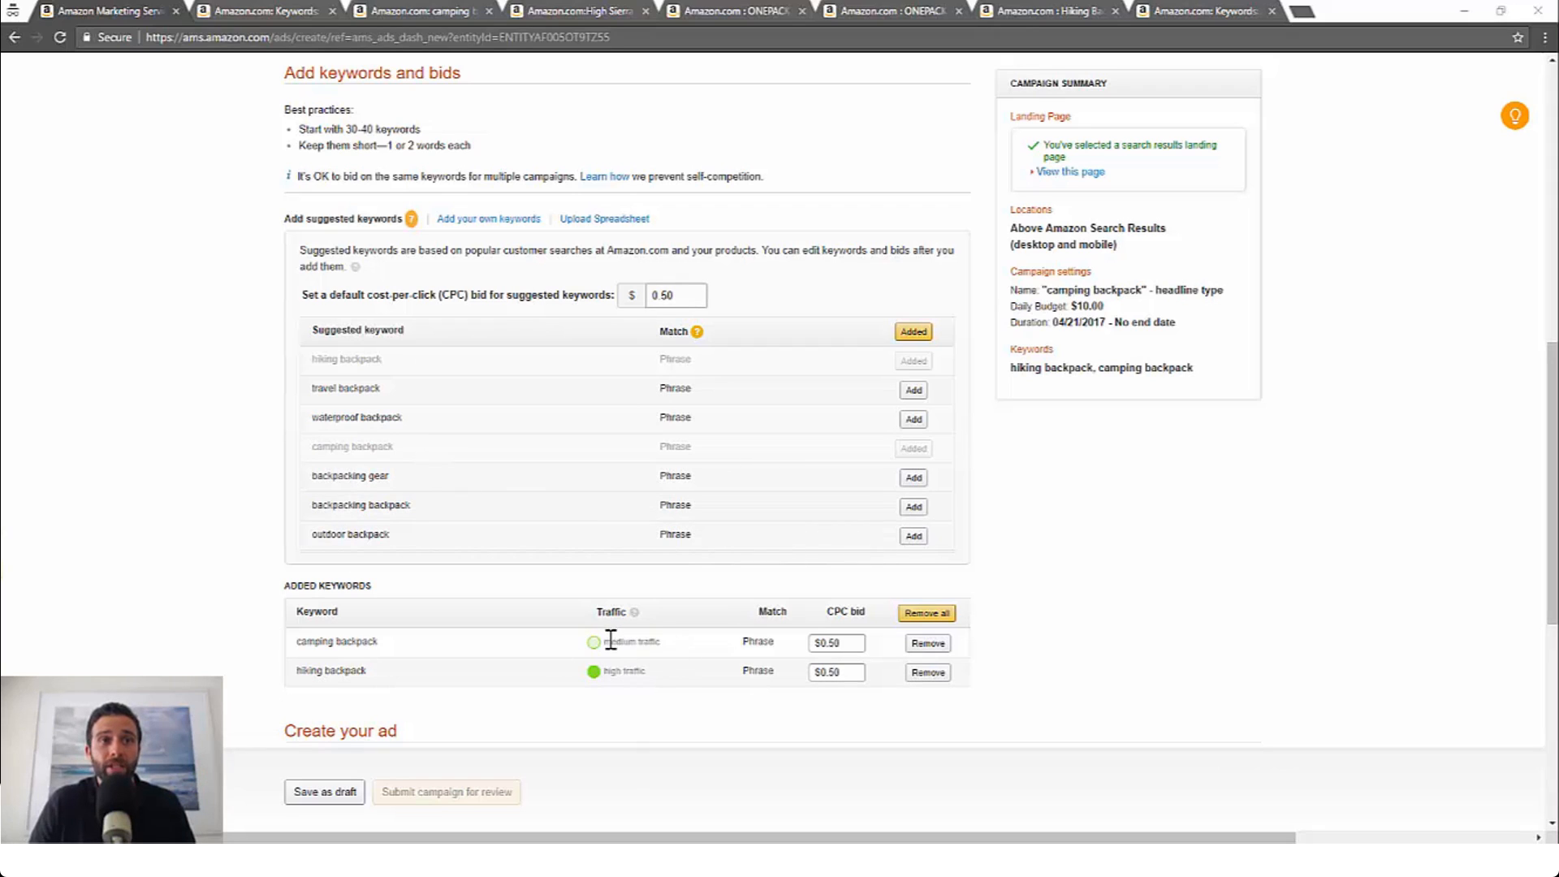
left_click_drag(610, 641, 637, 671)
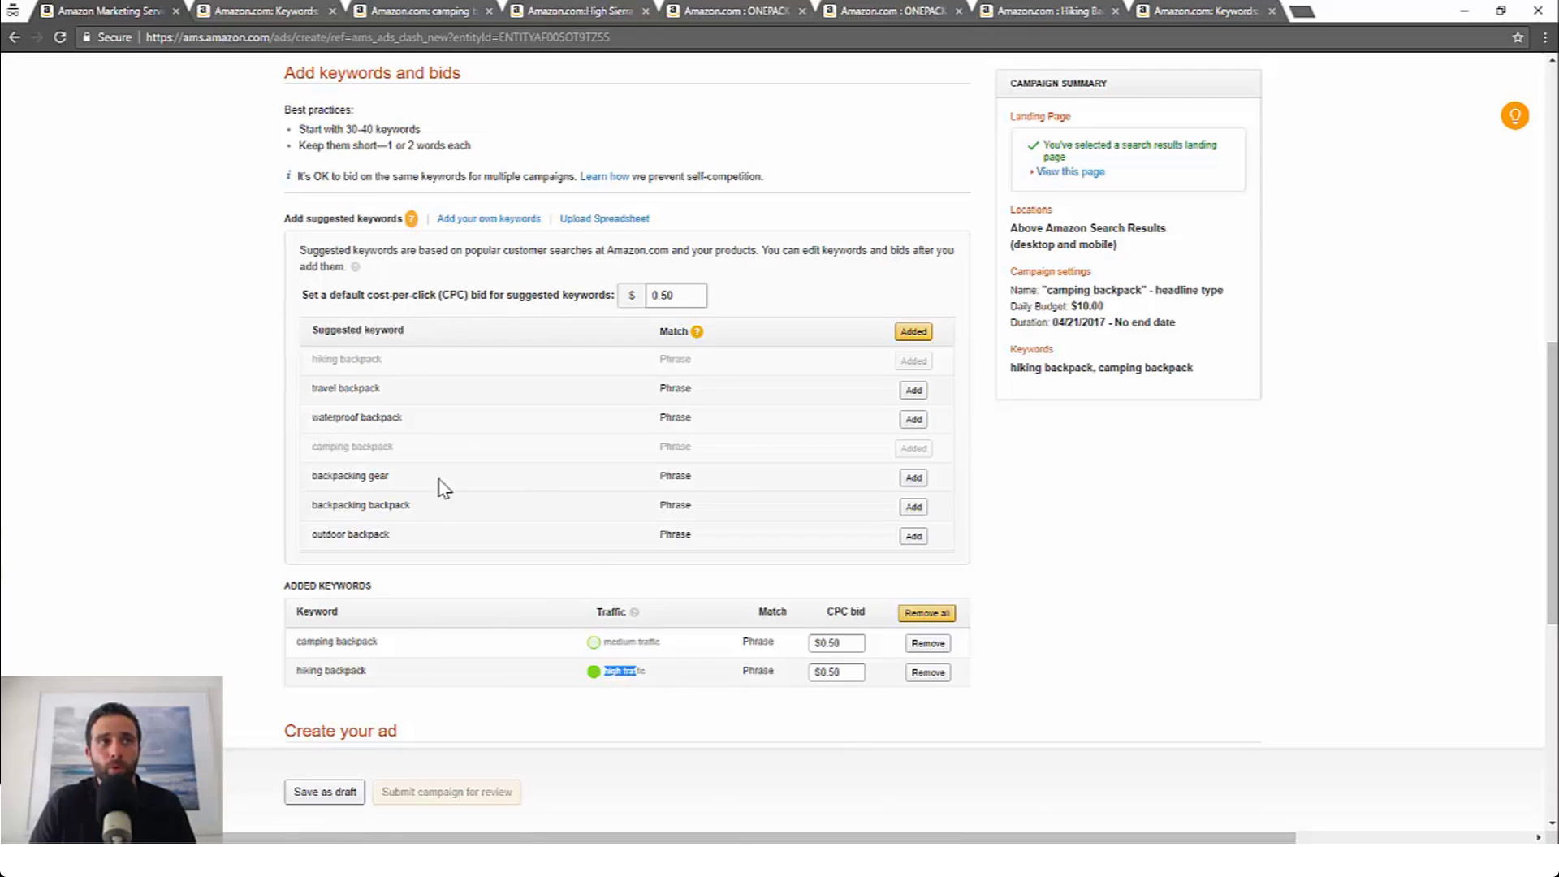
Step: Open the own-keywords entry and enter camping backpack and best camping backpack as keywords, one per line
left_click(492, 224)
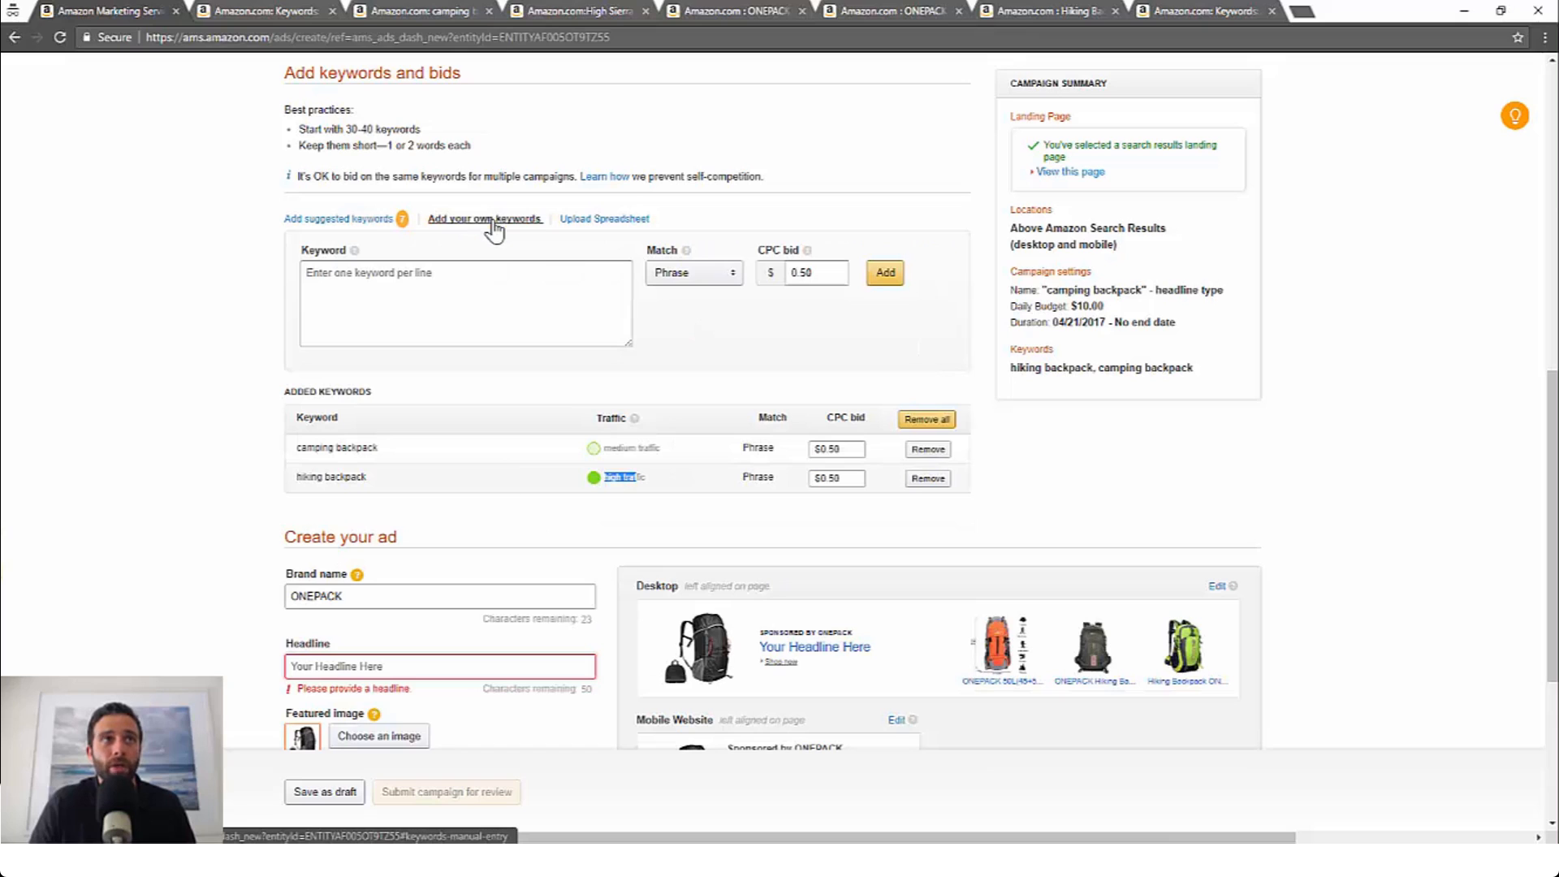
left_click(475, 279)
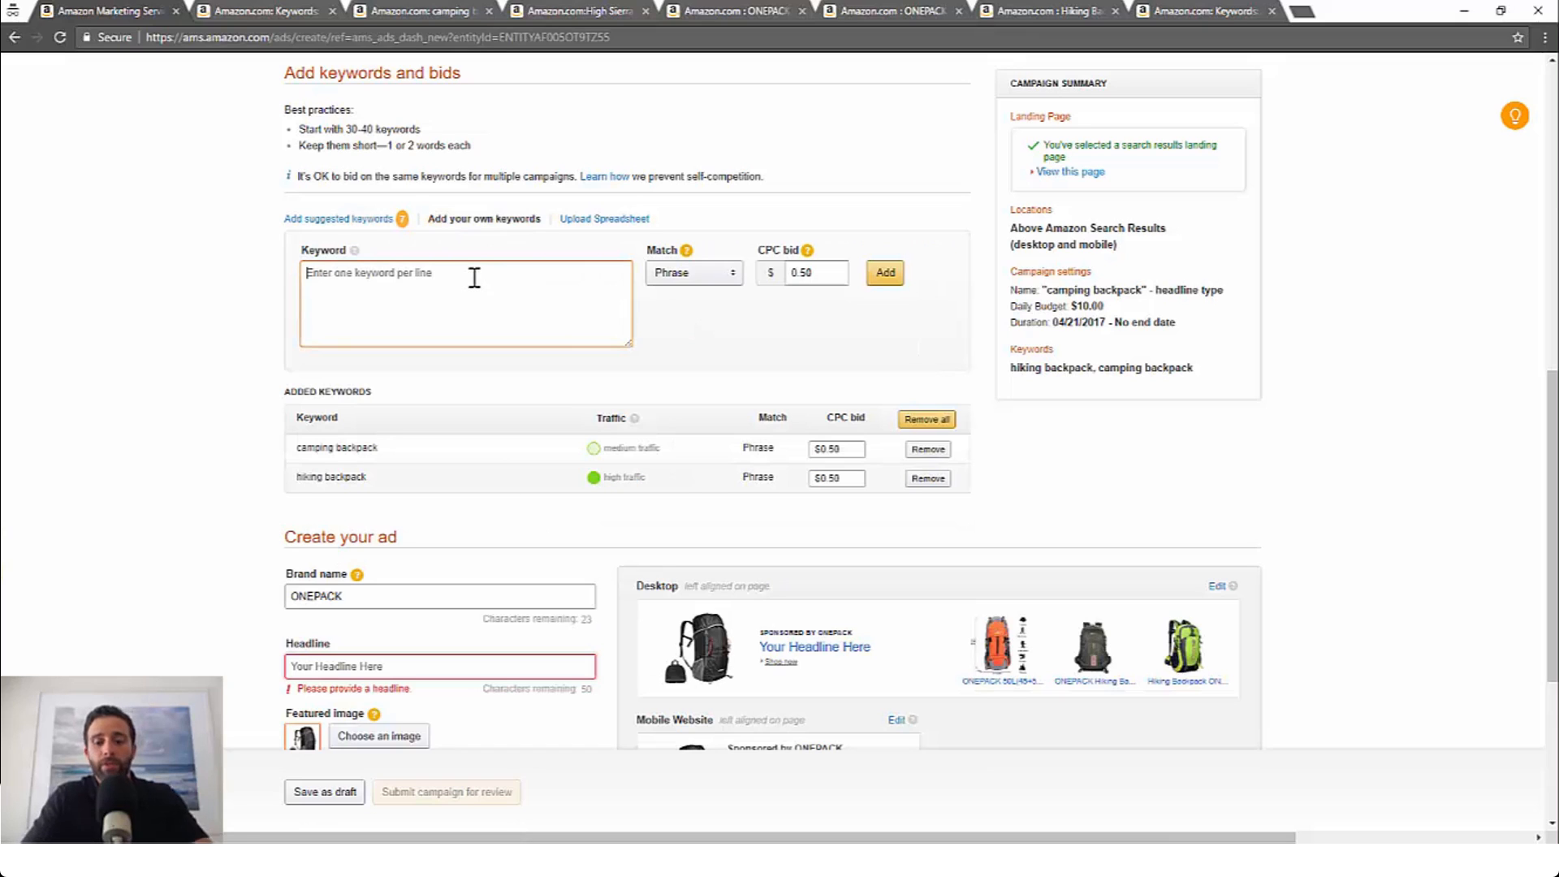
type("camping b")
type("ackpack")
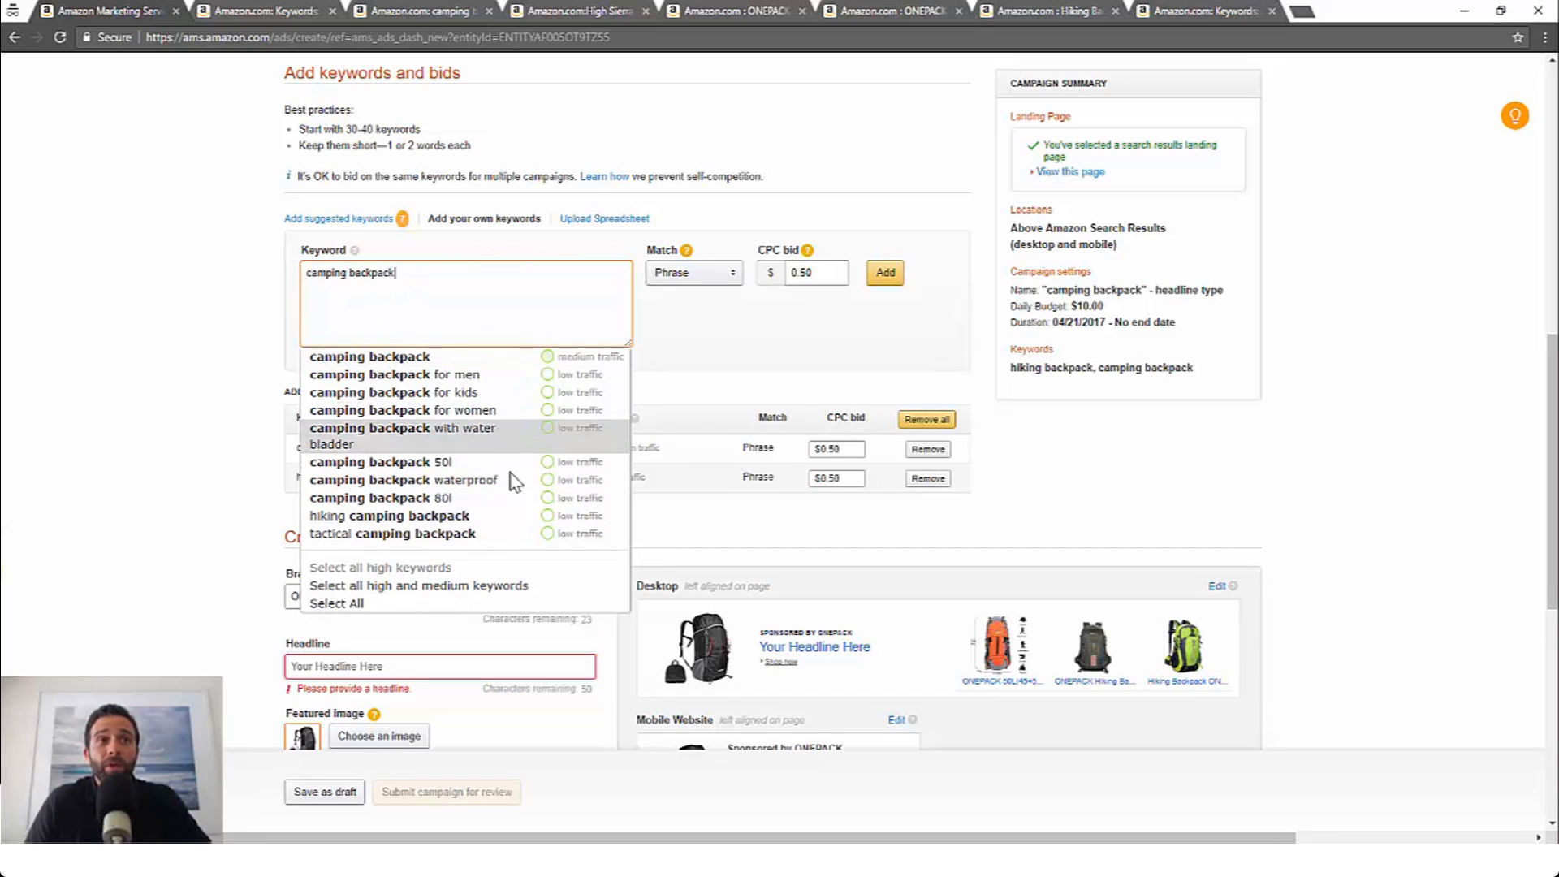
left_click(435, 359)
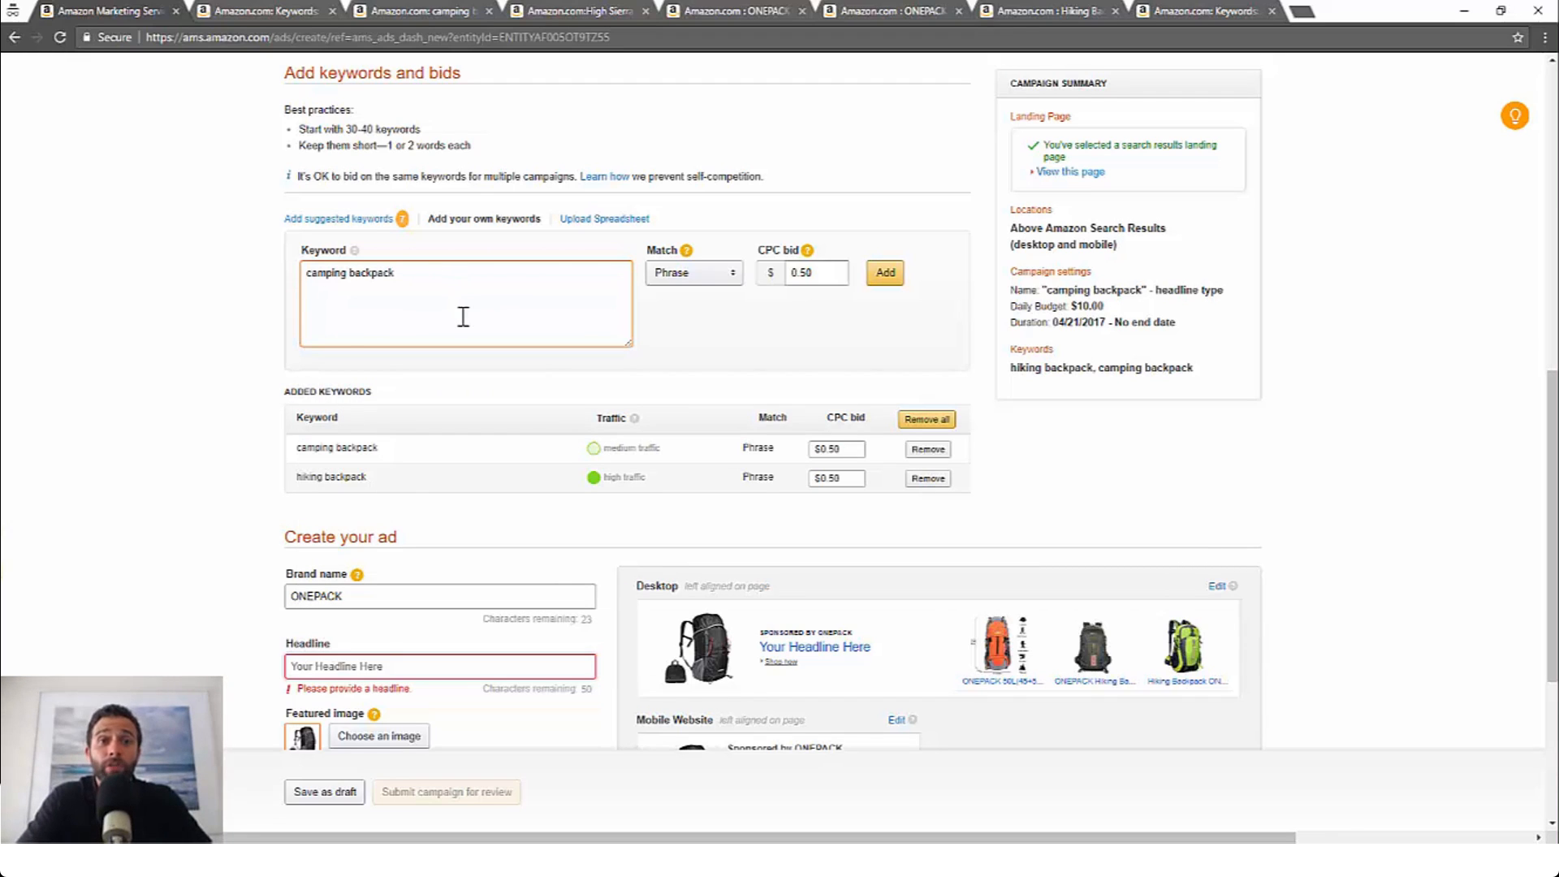
type("best campi")
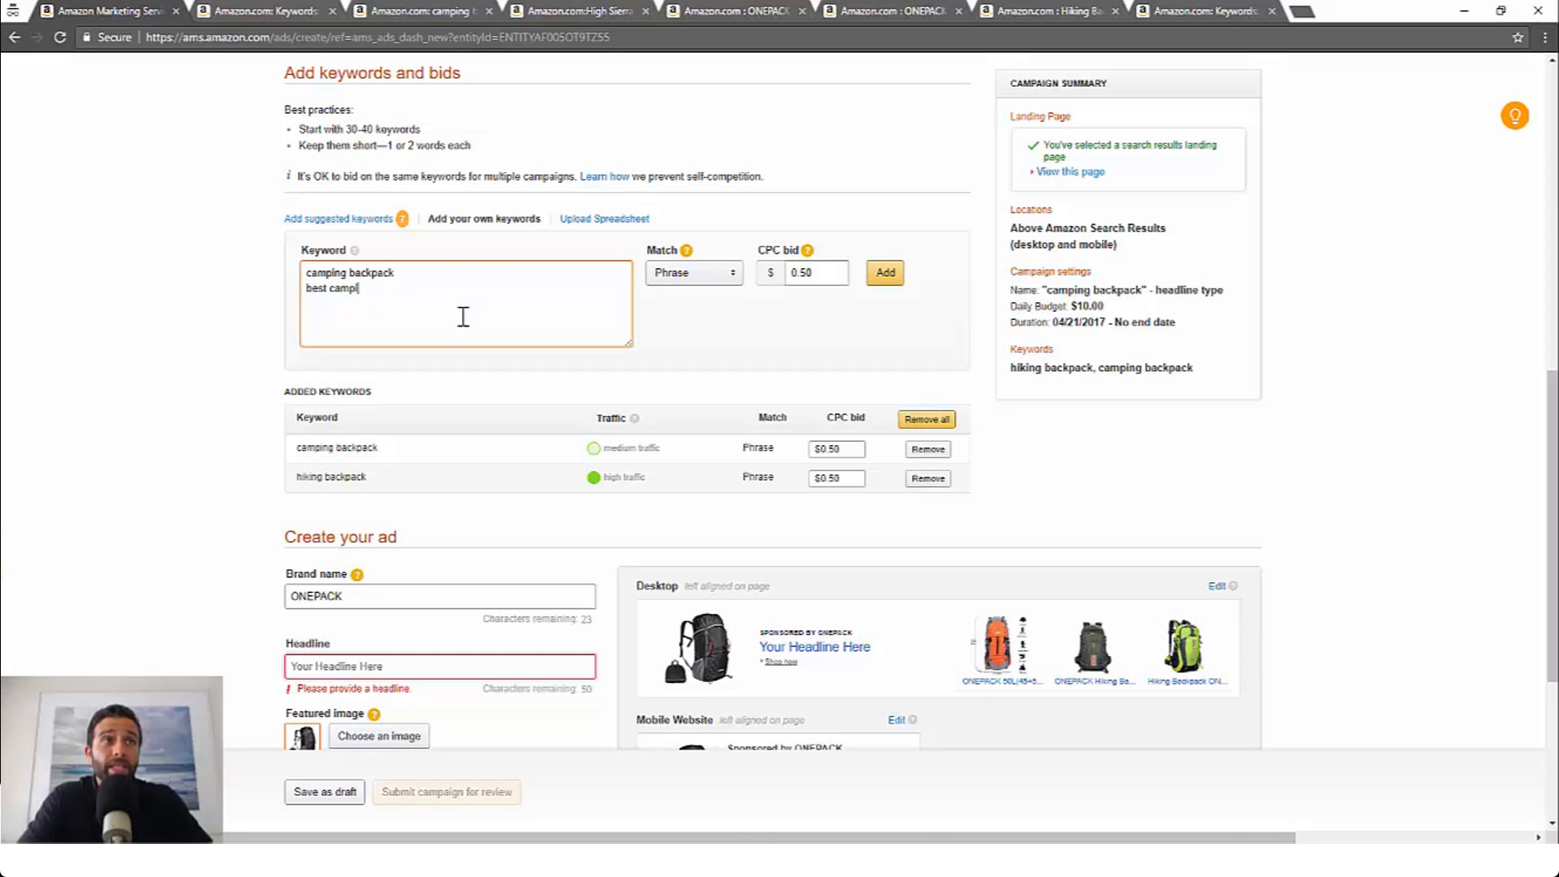
type("ng backpack ")
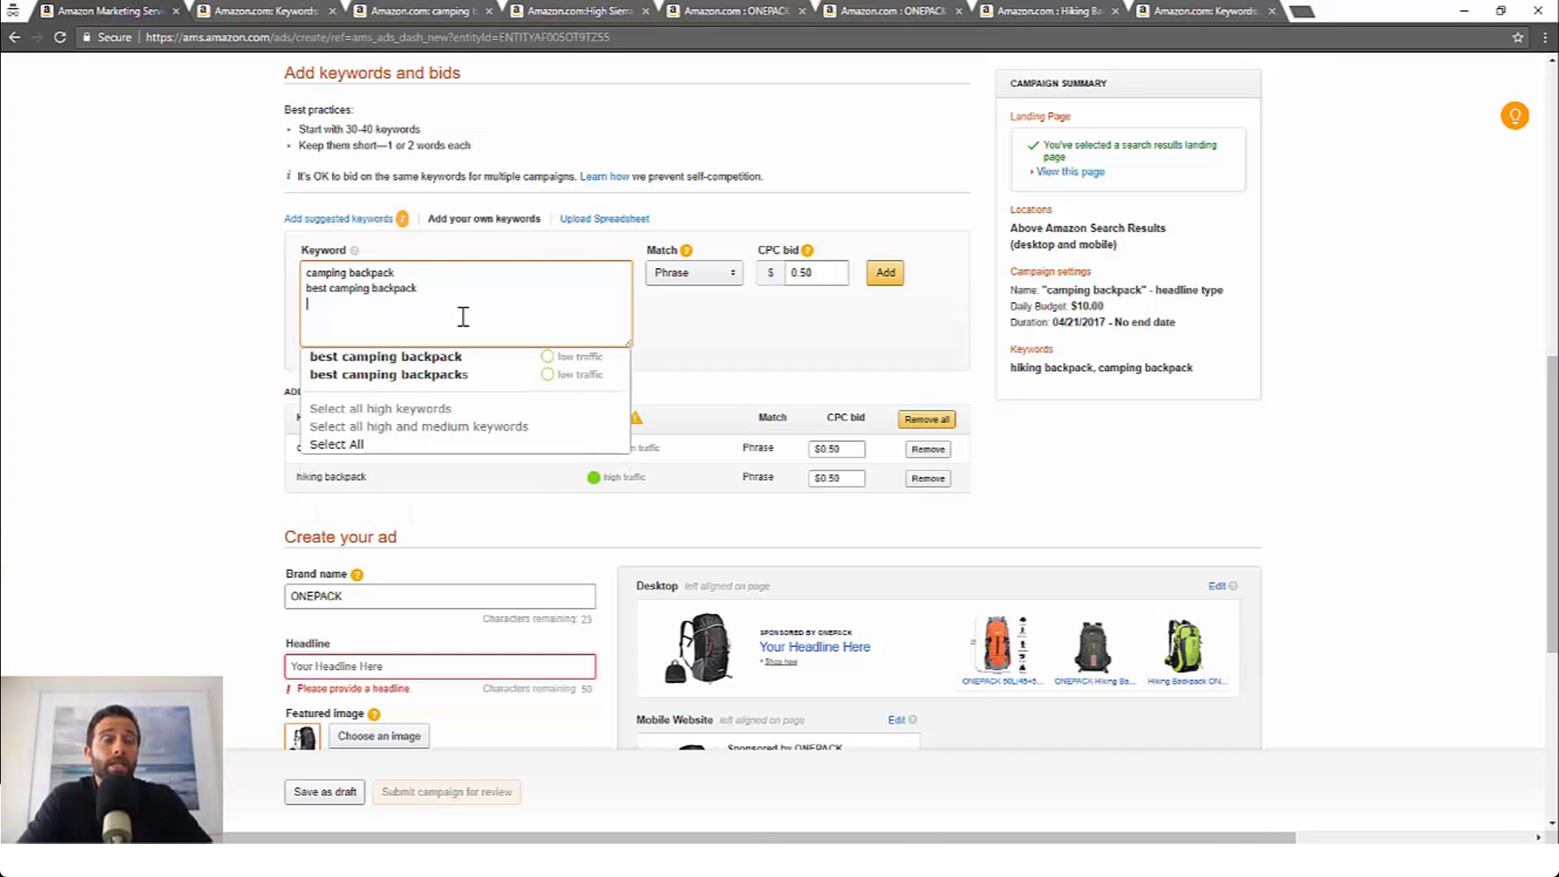
type("camping ")
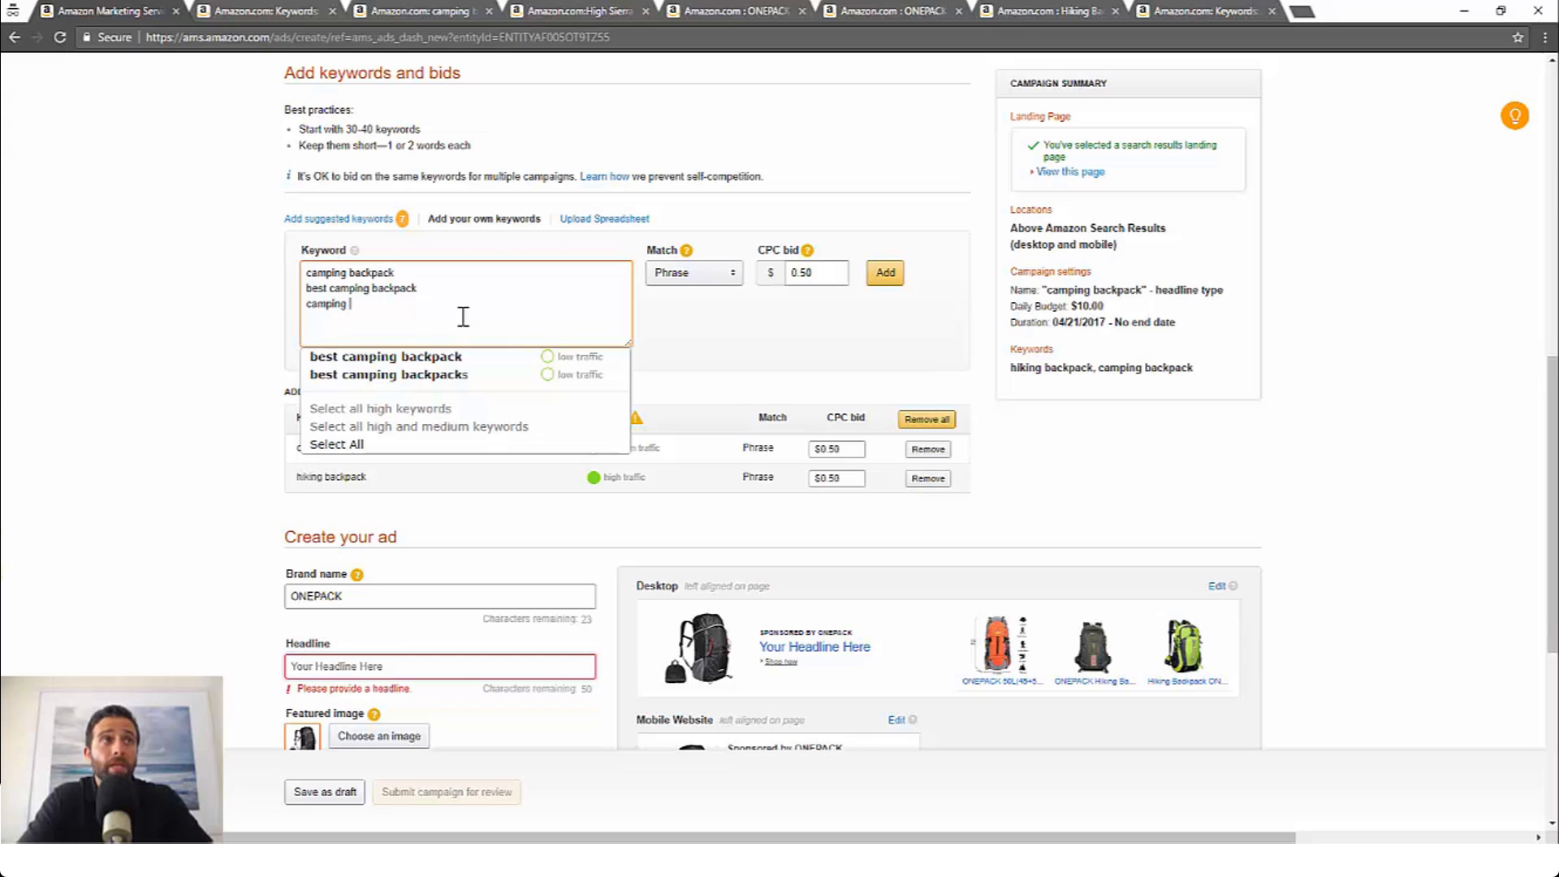
type("backpack fo")
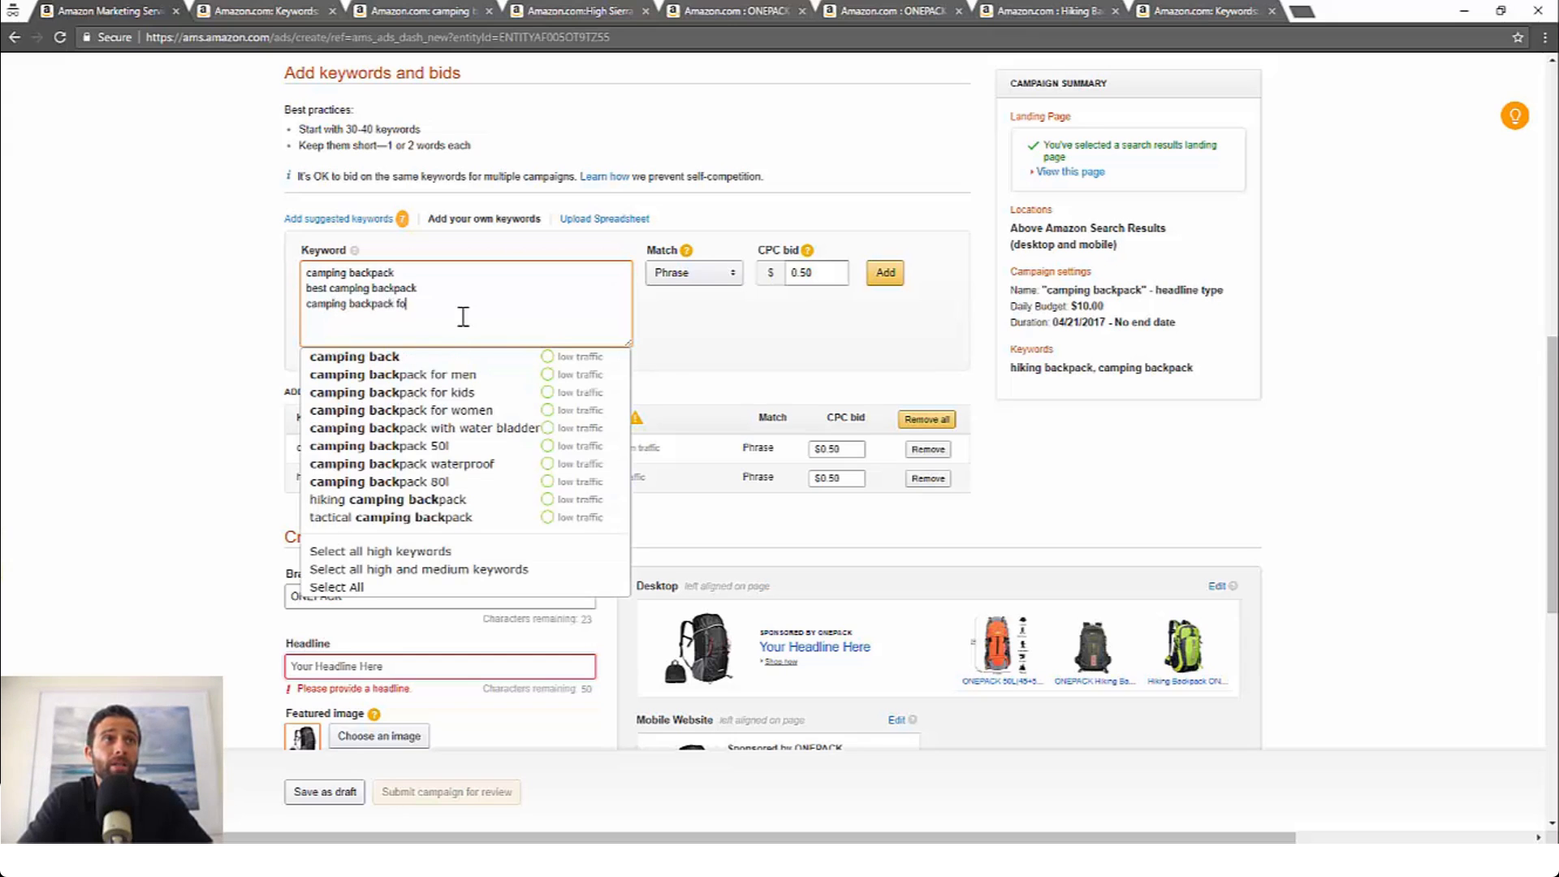
type("r ")
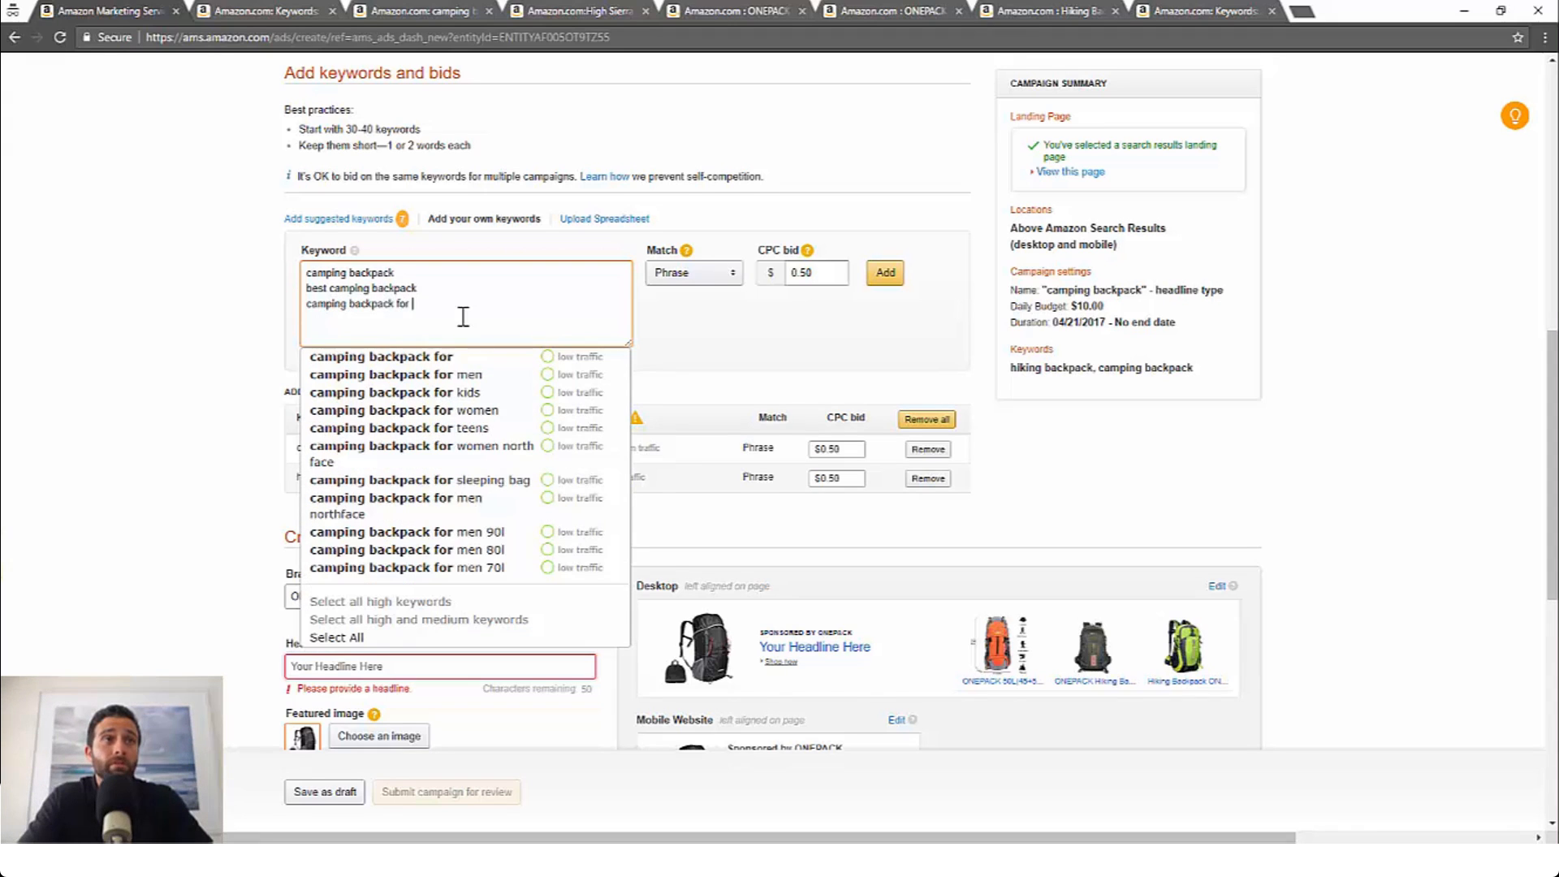
type("men")
Step: Enter camping backpack for men and backpack for camping as further keyword lines
key("Return")
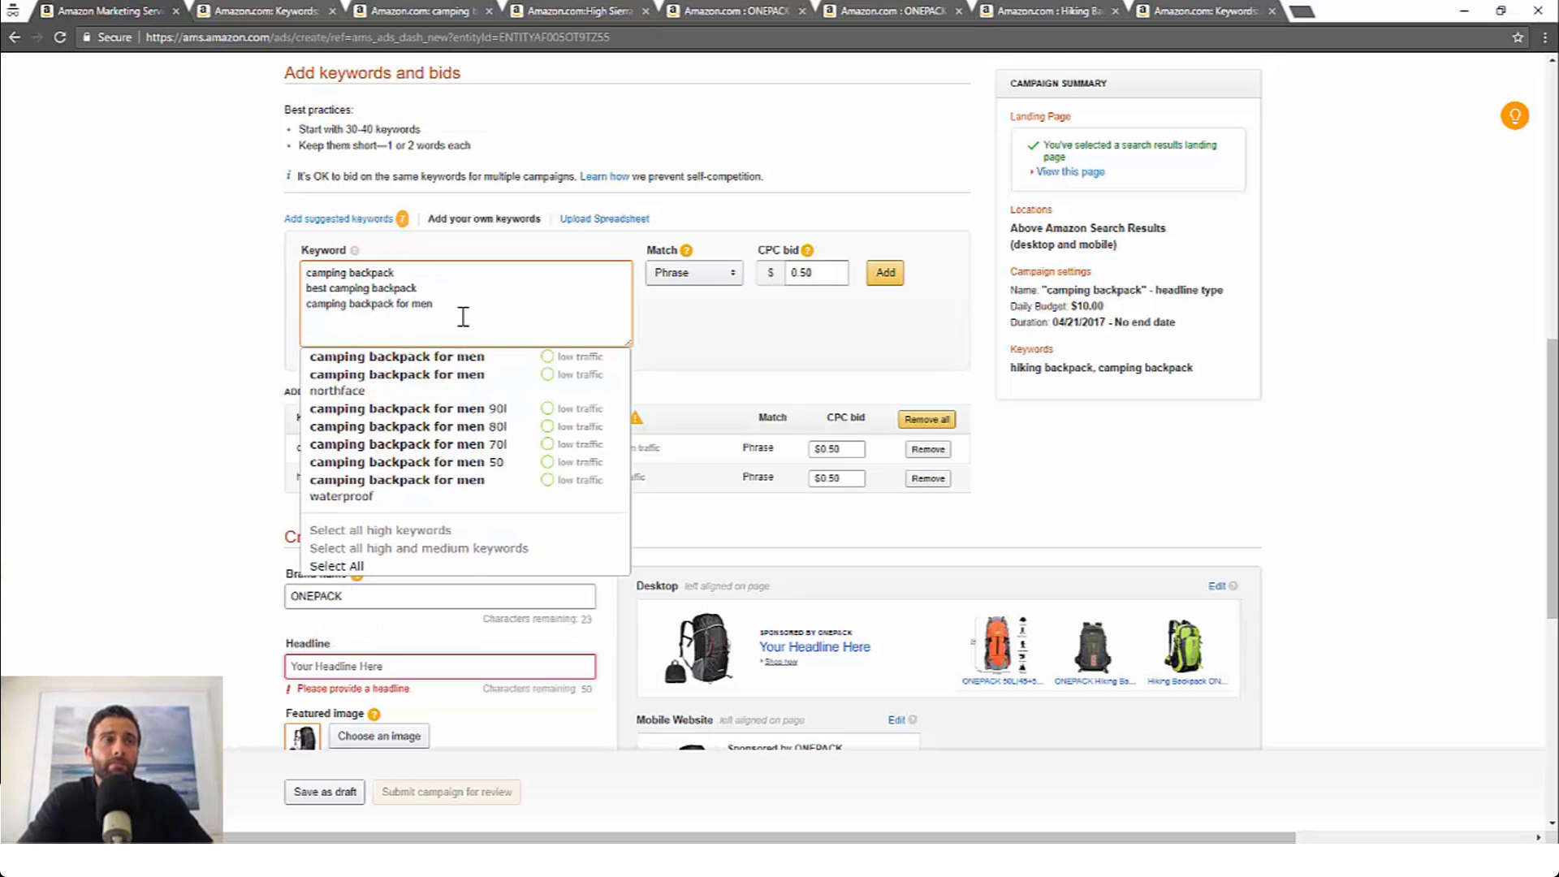
type("b")
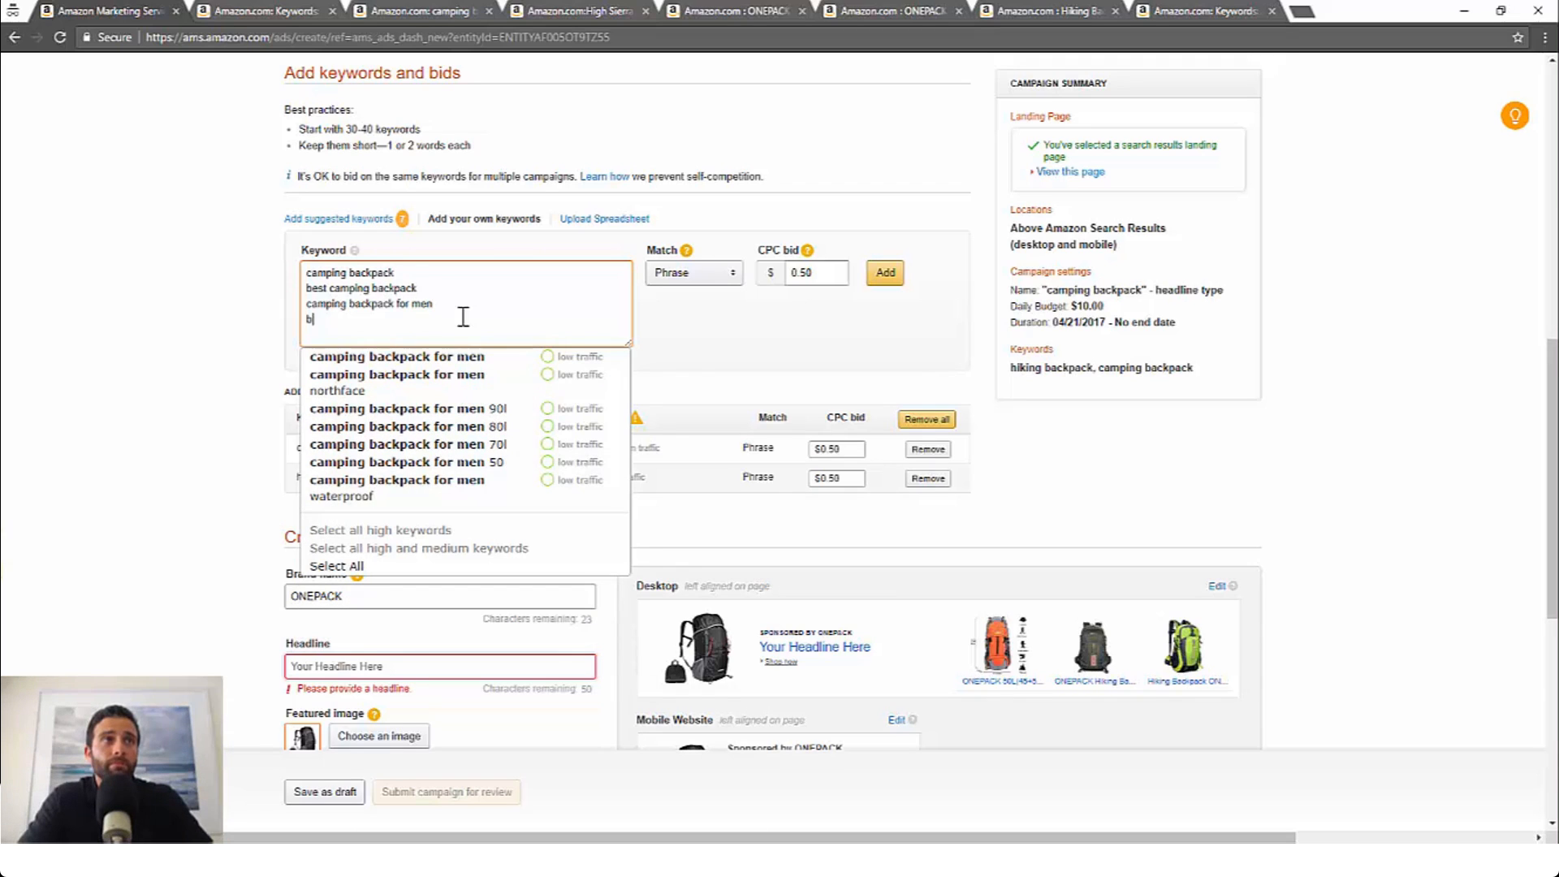
type("ackpack for ")
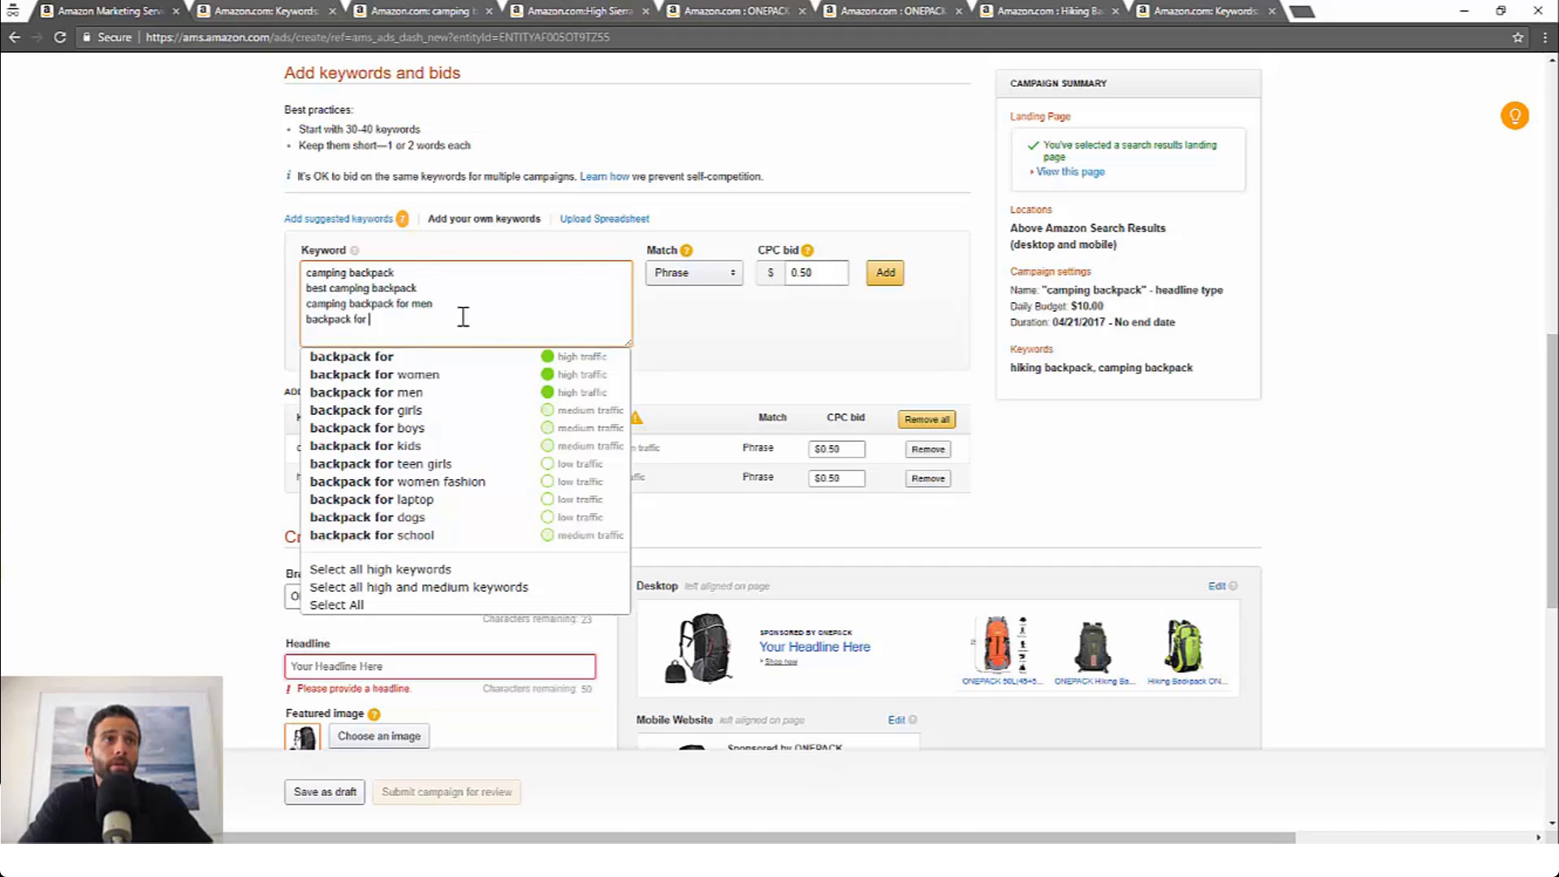
type("camping")
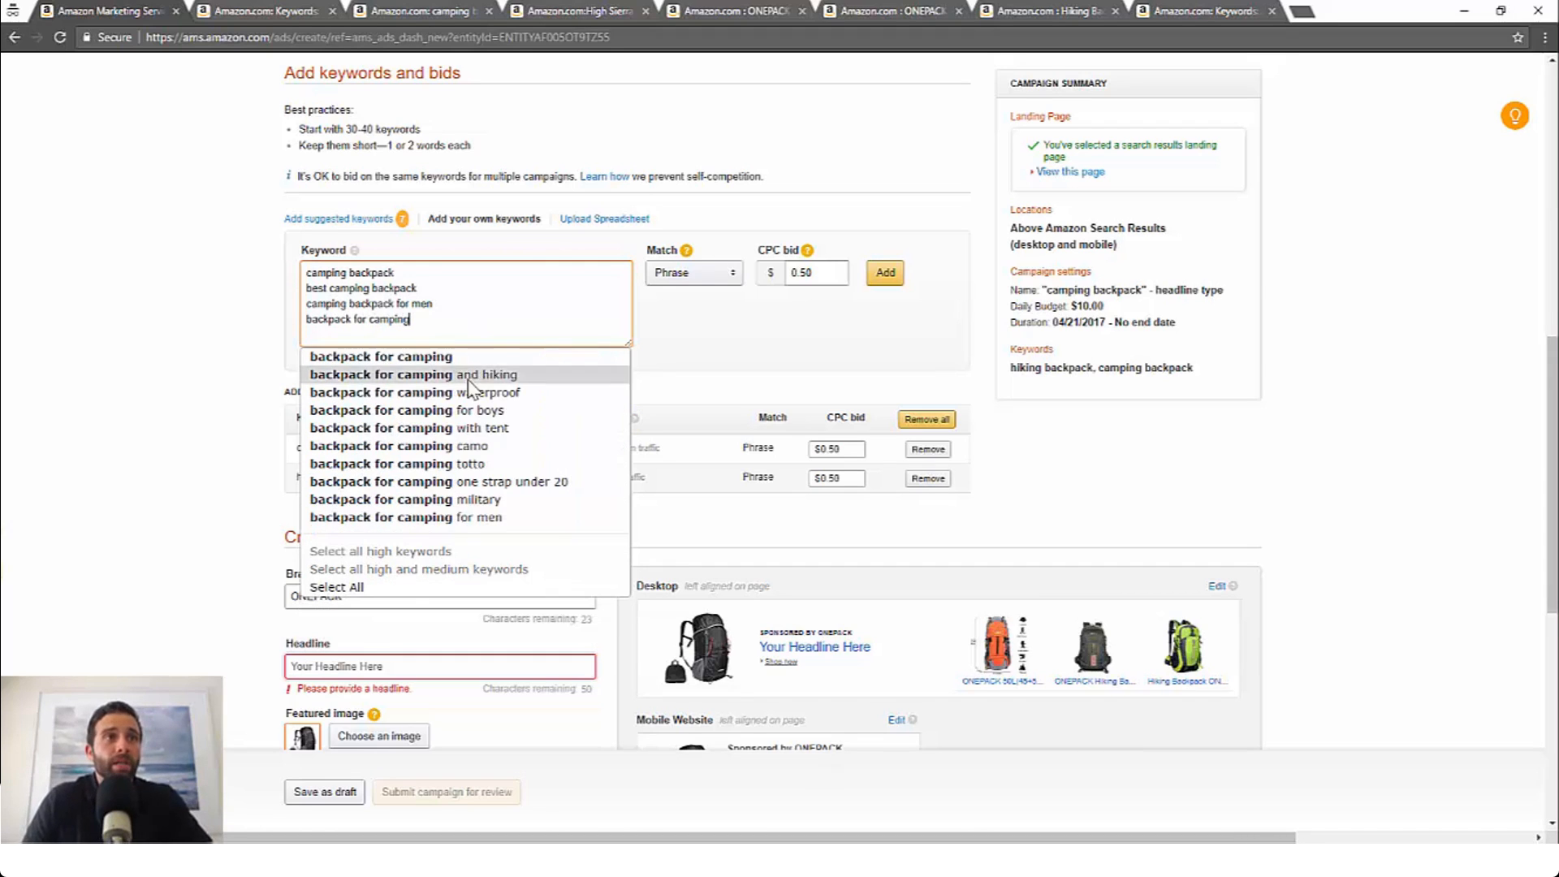
left_click(453, 359)
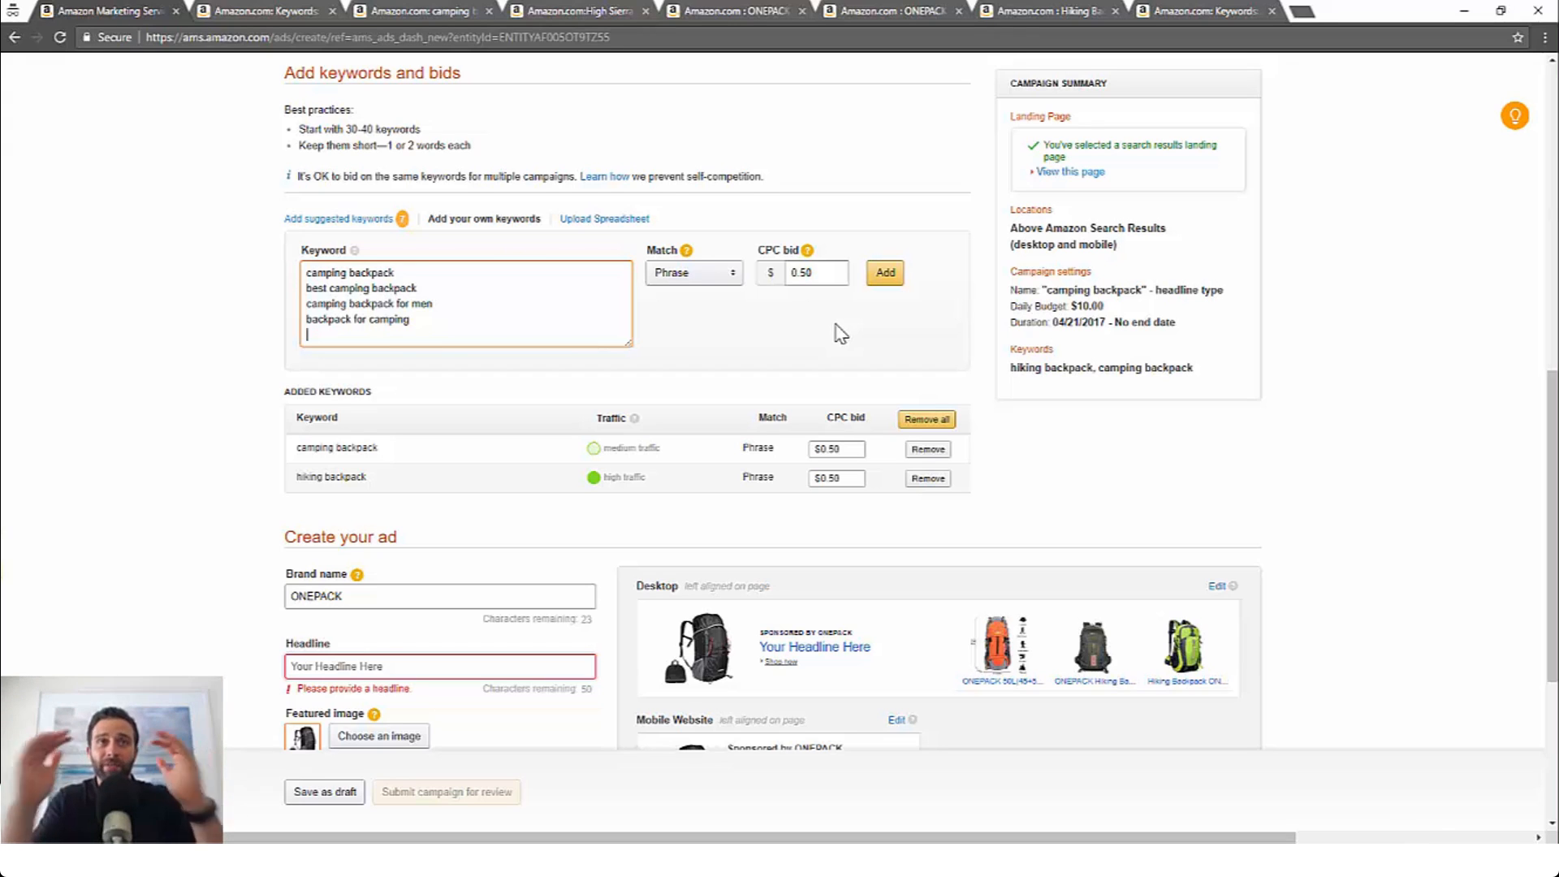
Step: Set the ad headline to The Camping Backpack That Outdoorsmen Trust
scroll(491, 532, "down", 2)
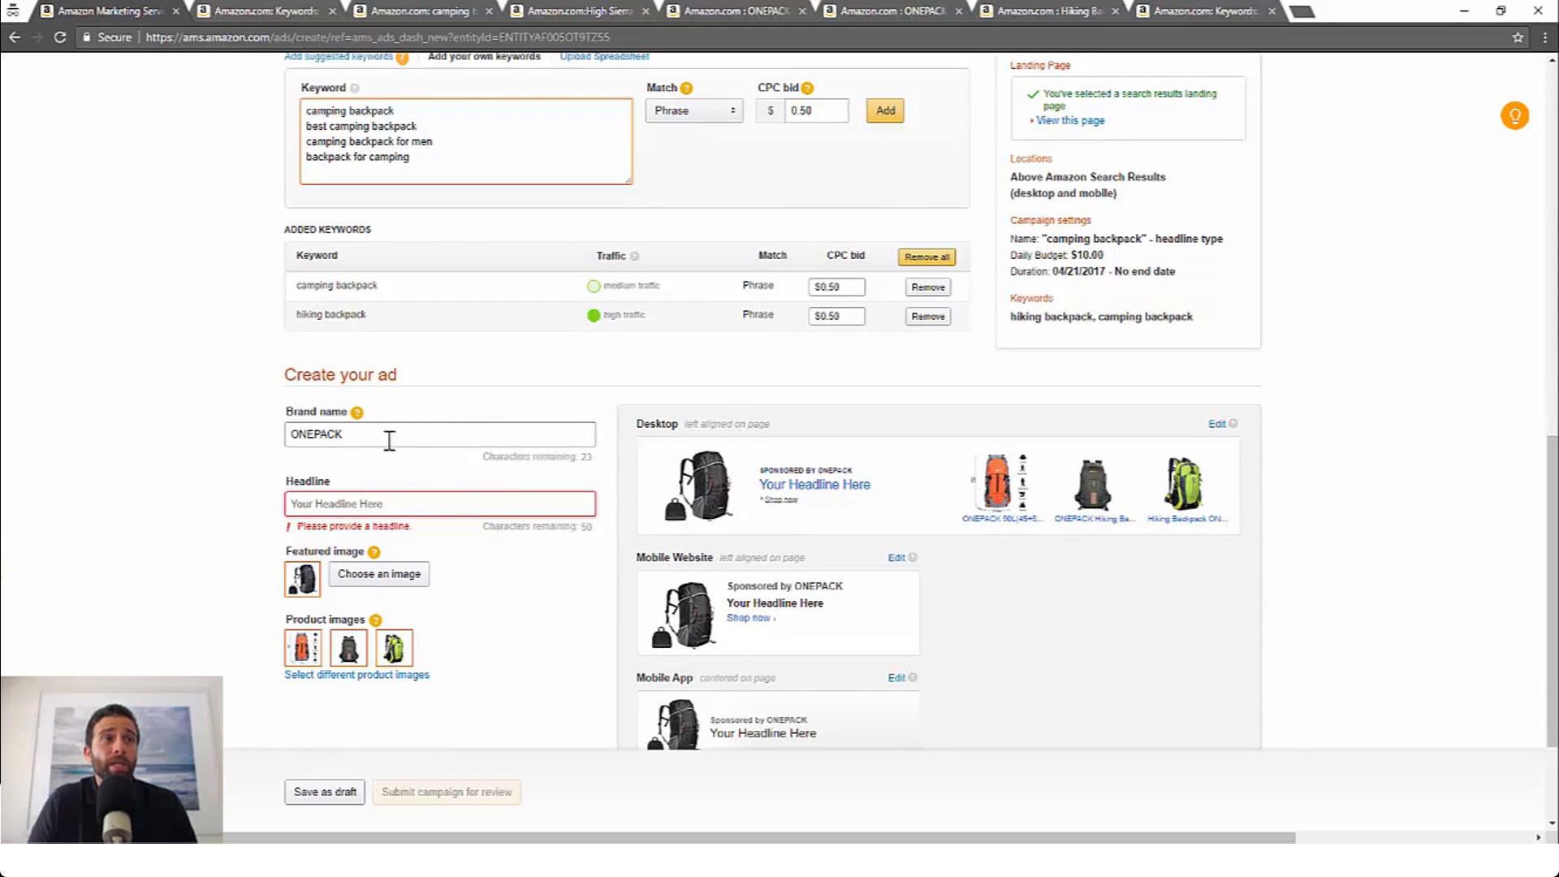
left_click(384, 500)
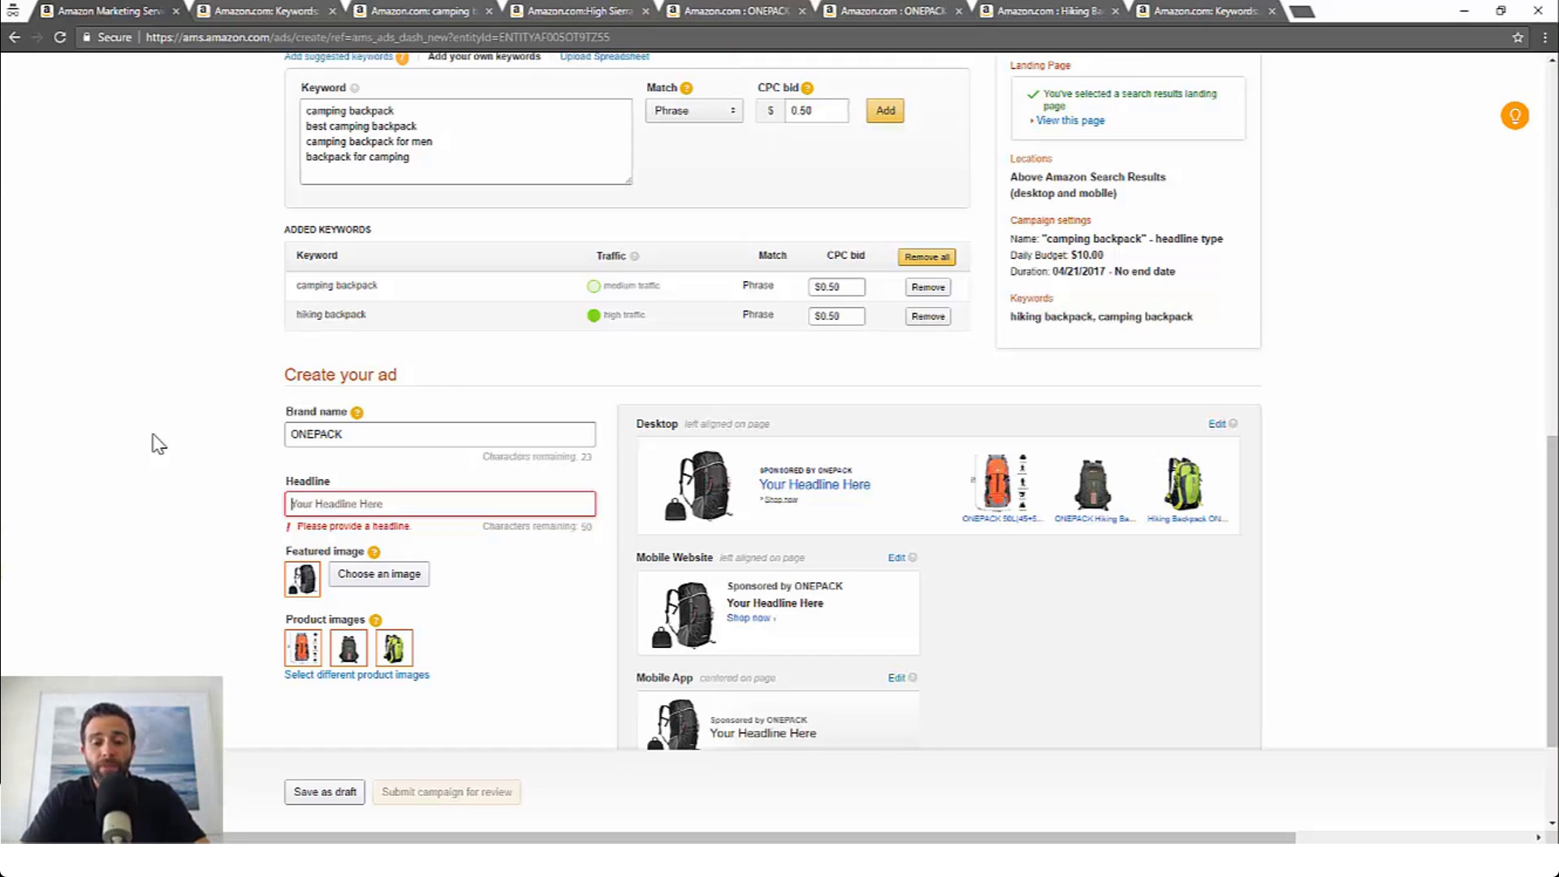
type("The ")
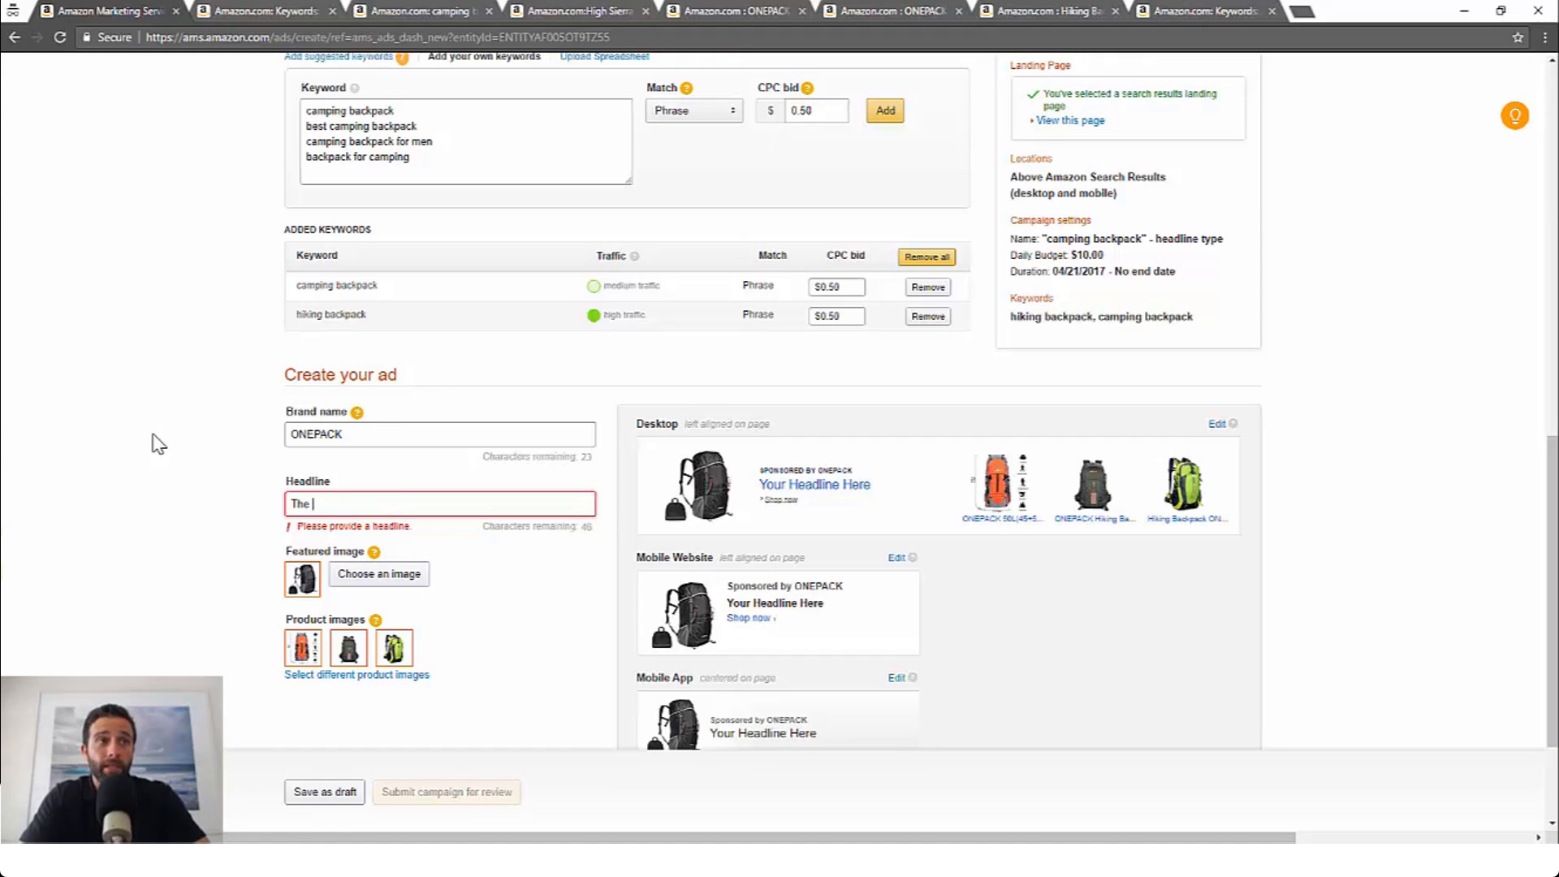
type("Camping Backpack")
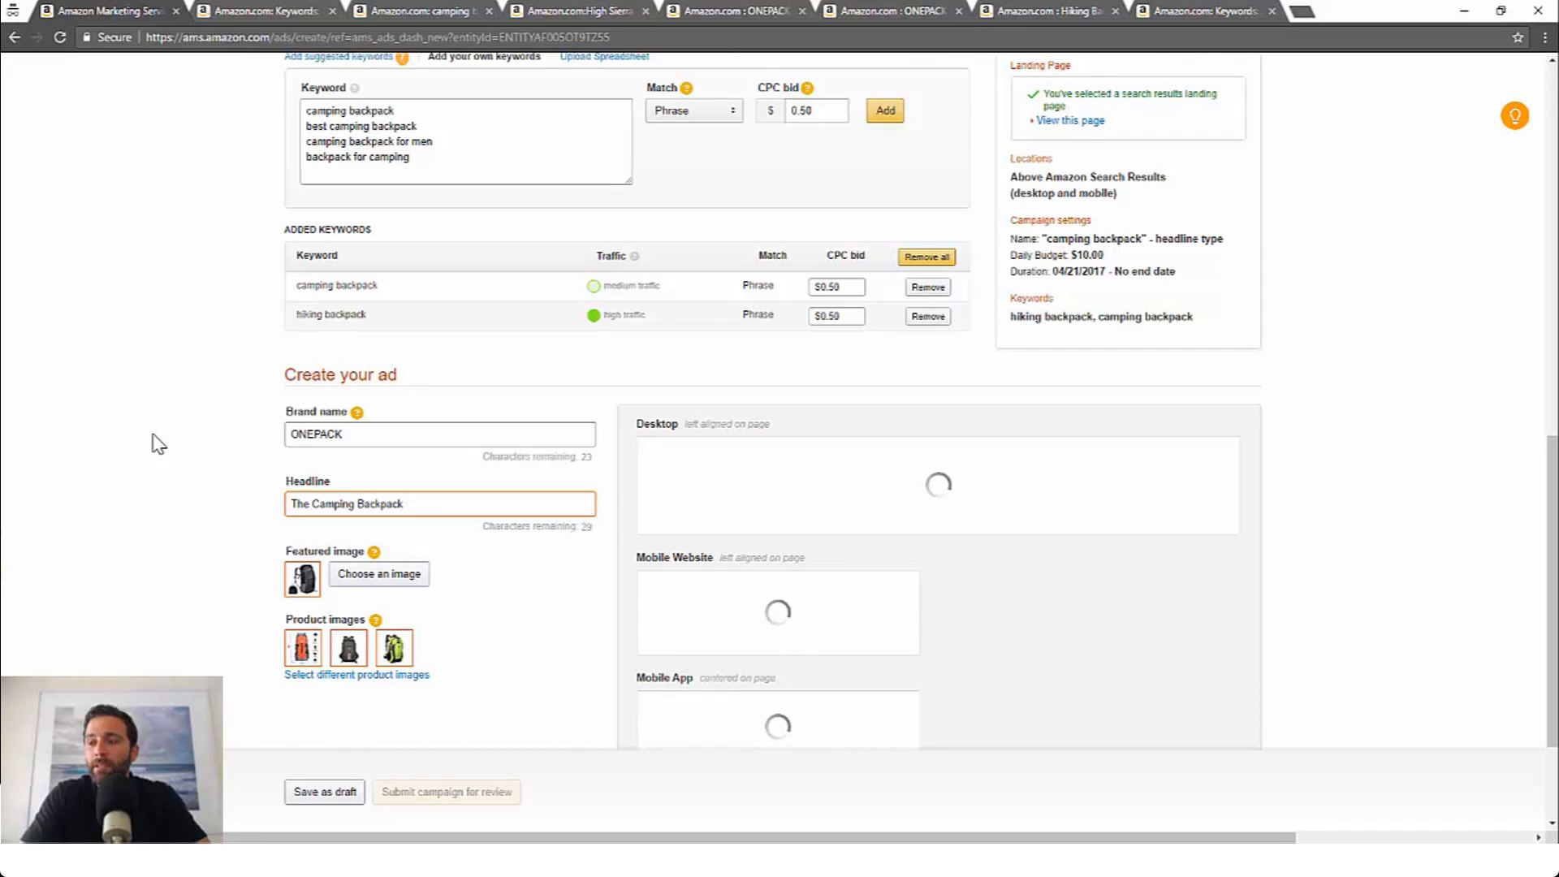
type("Outs")
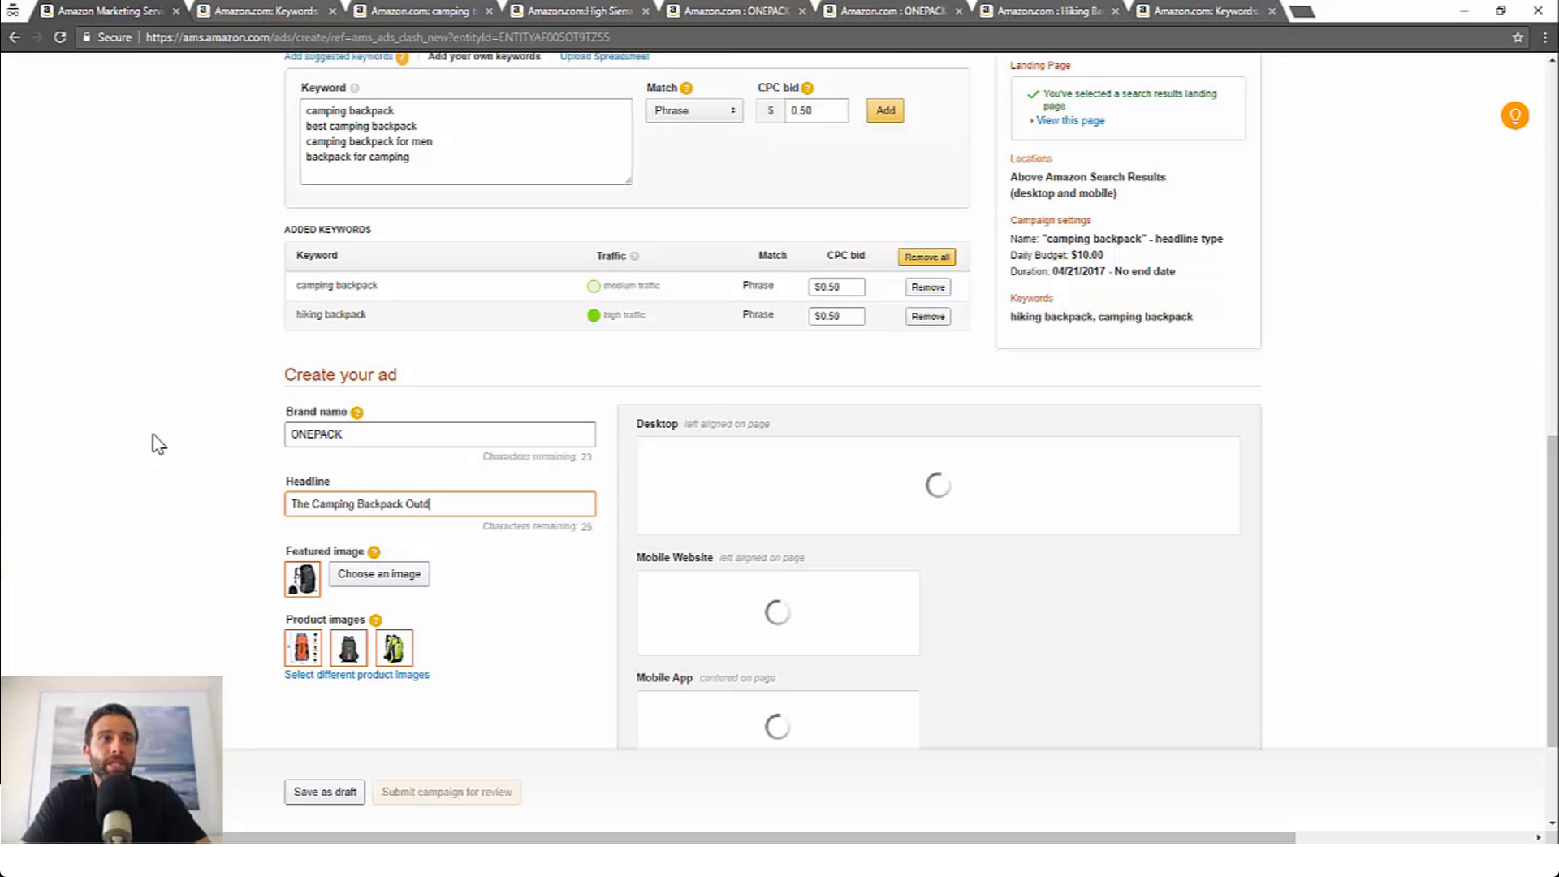
type("oorsman ")
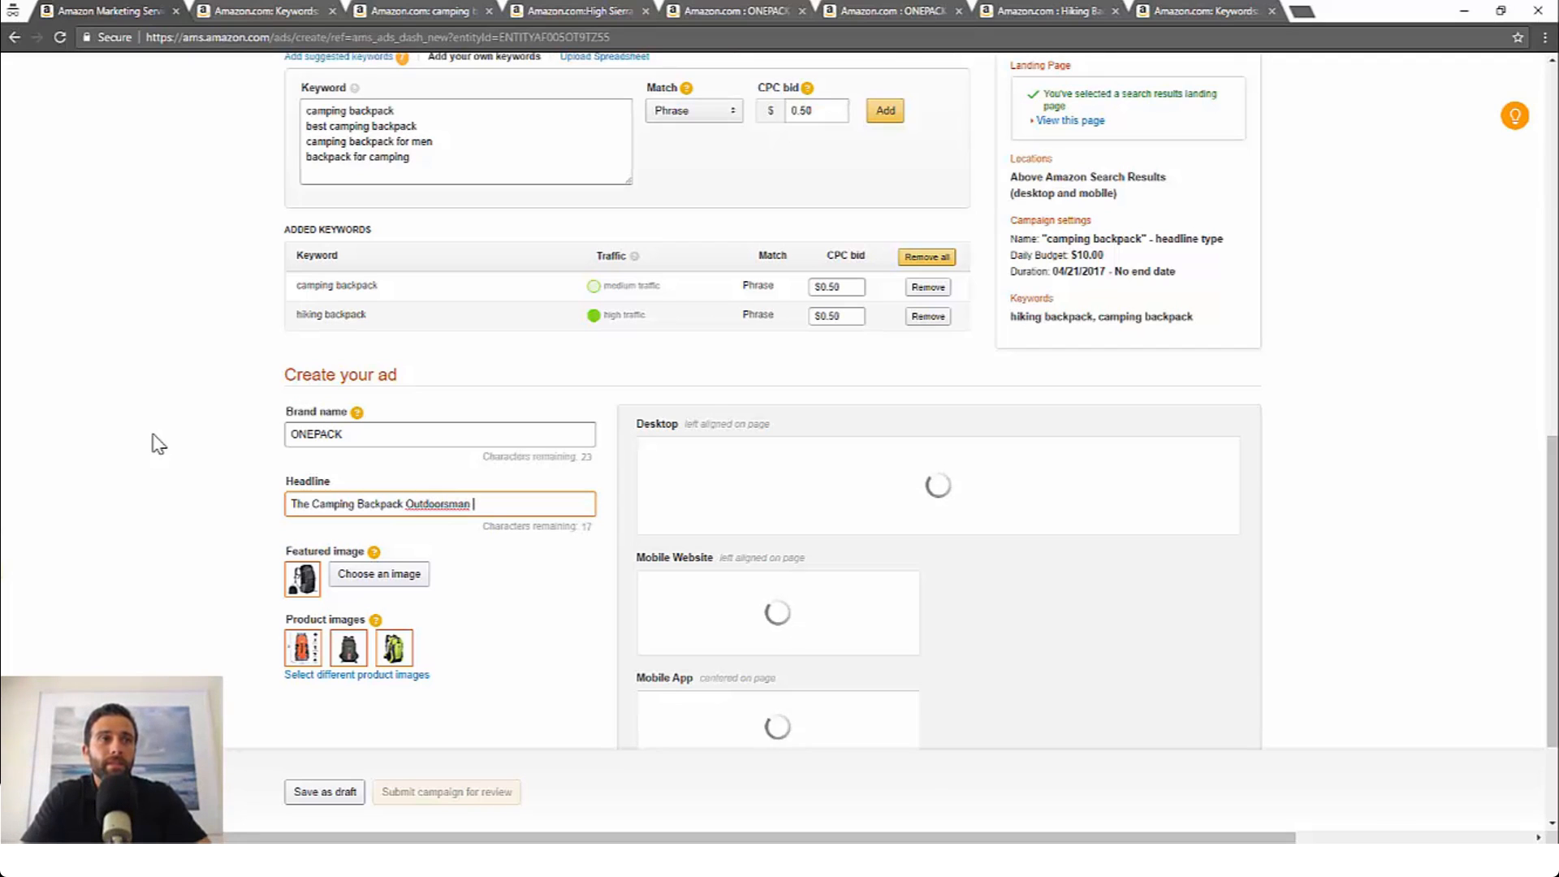
type("Trust")
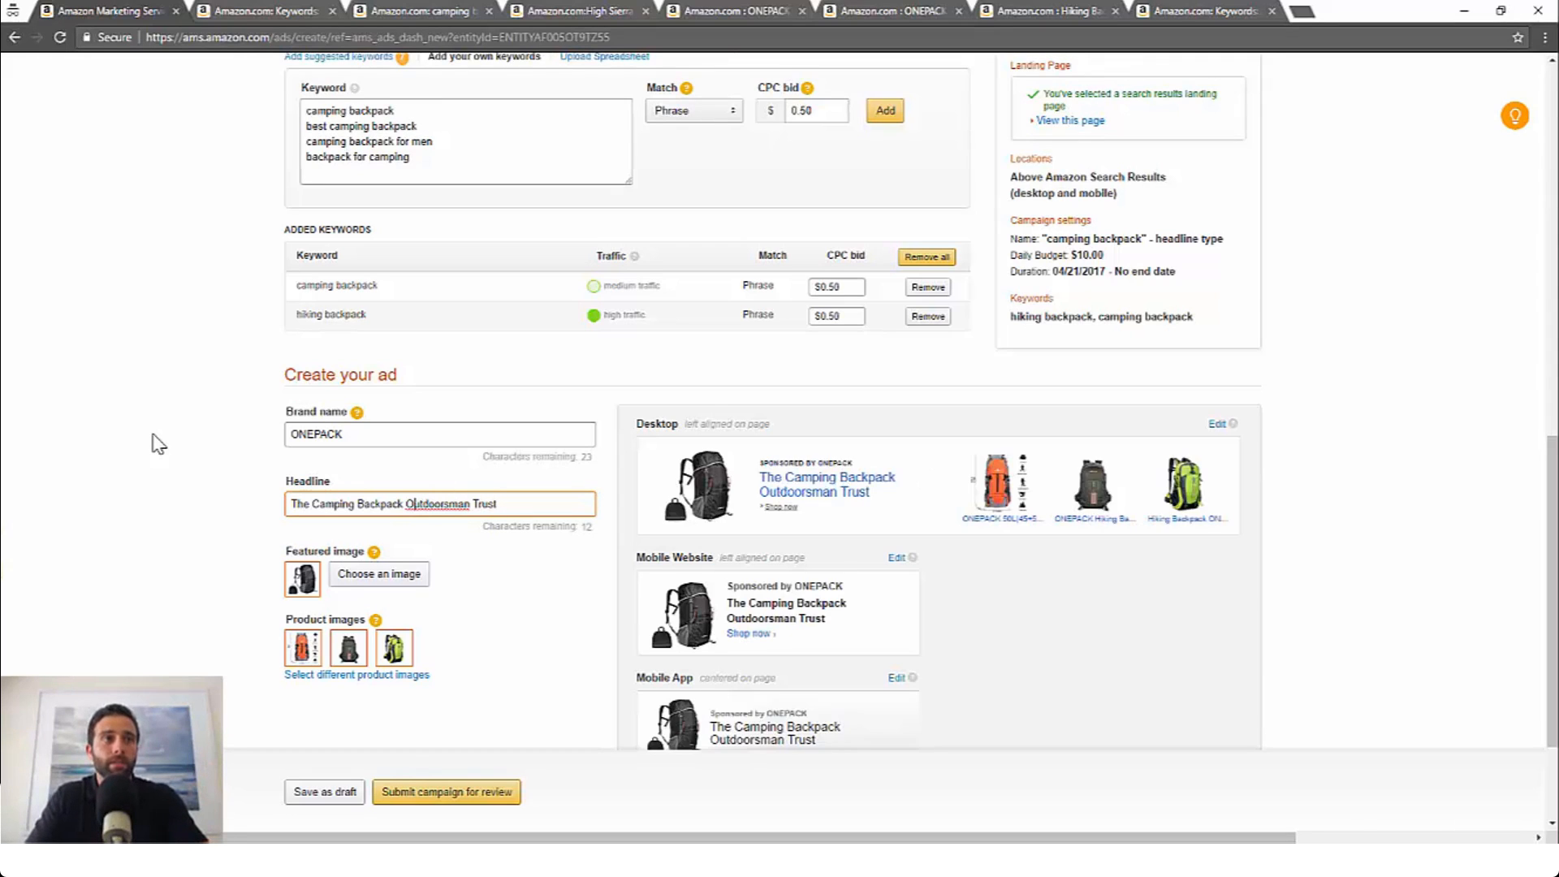
type("That")
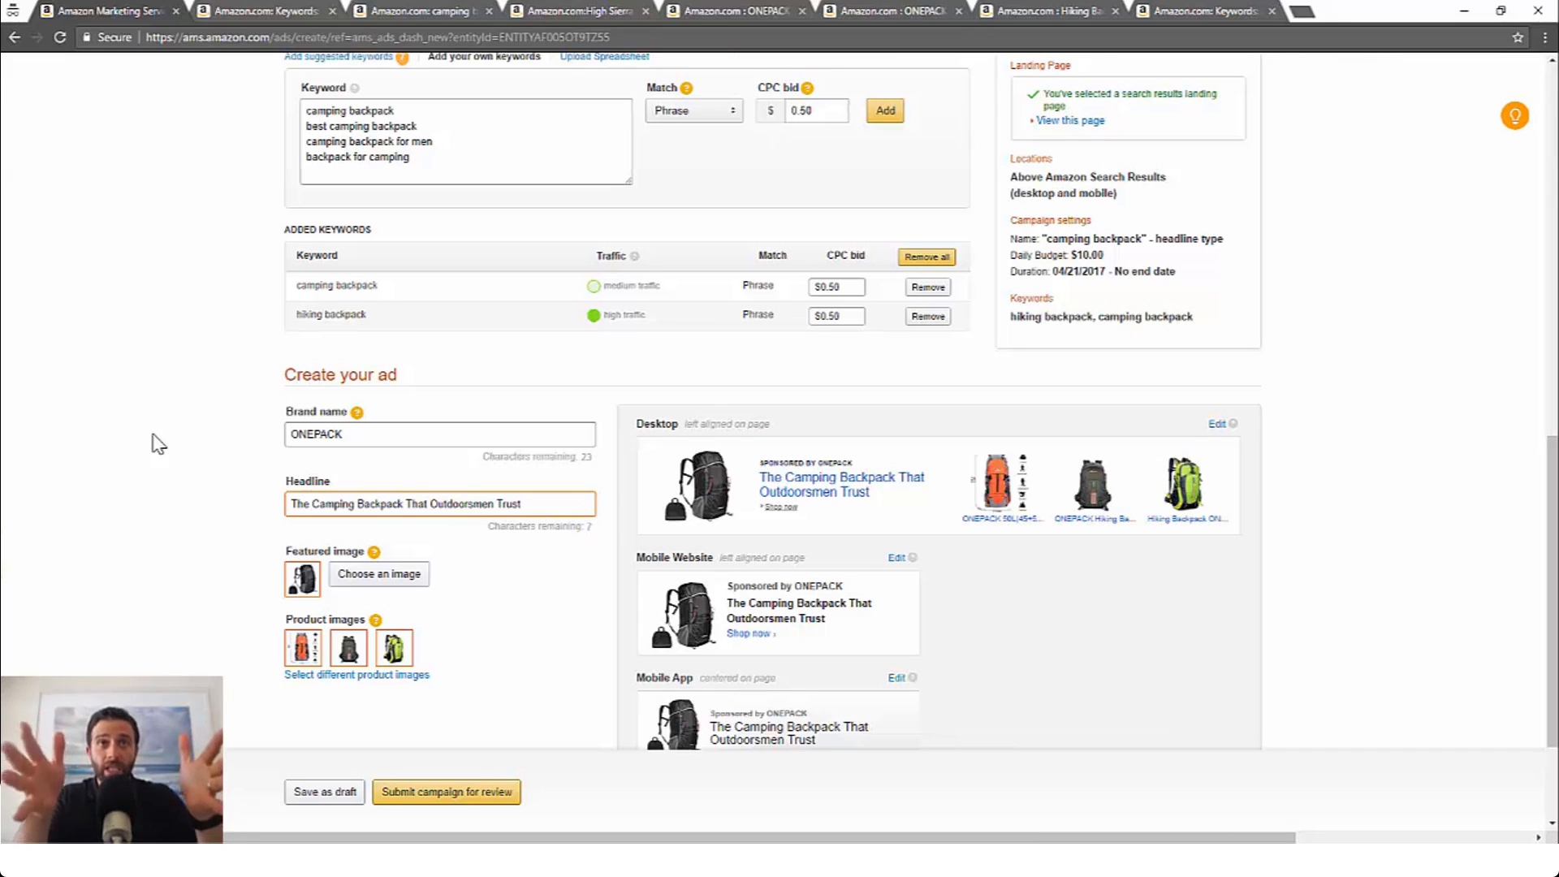
Step: Review the campaign settings, keyword list and the desktop and mobile ad previews
scroll(486, 414, "up", 4)
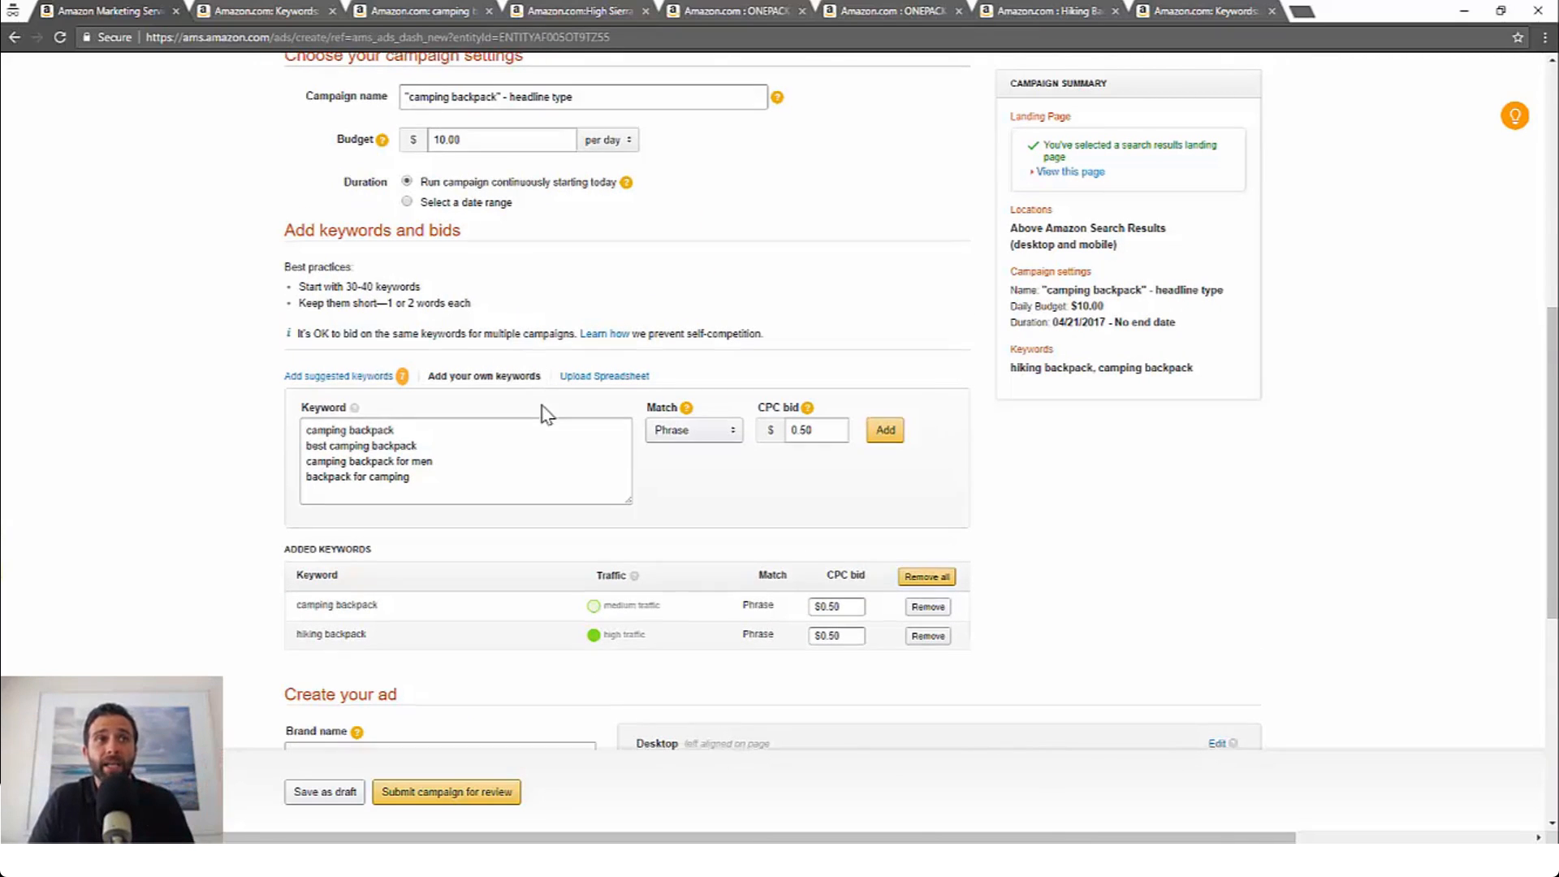
scroll(544, 411, "down", 2)
scroll(552, 495, "down", 1)
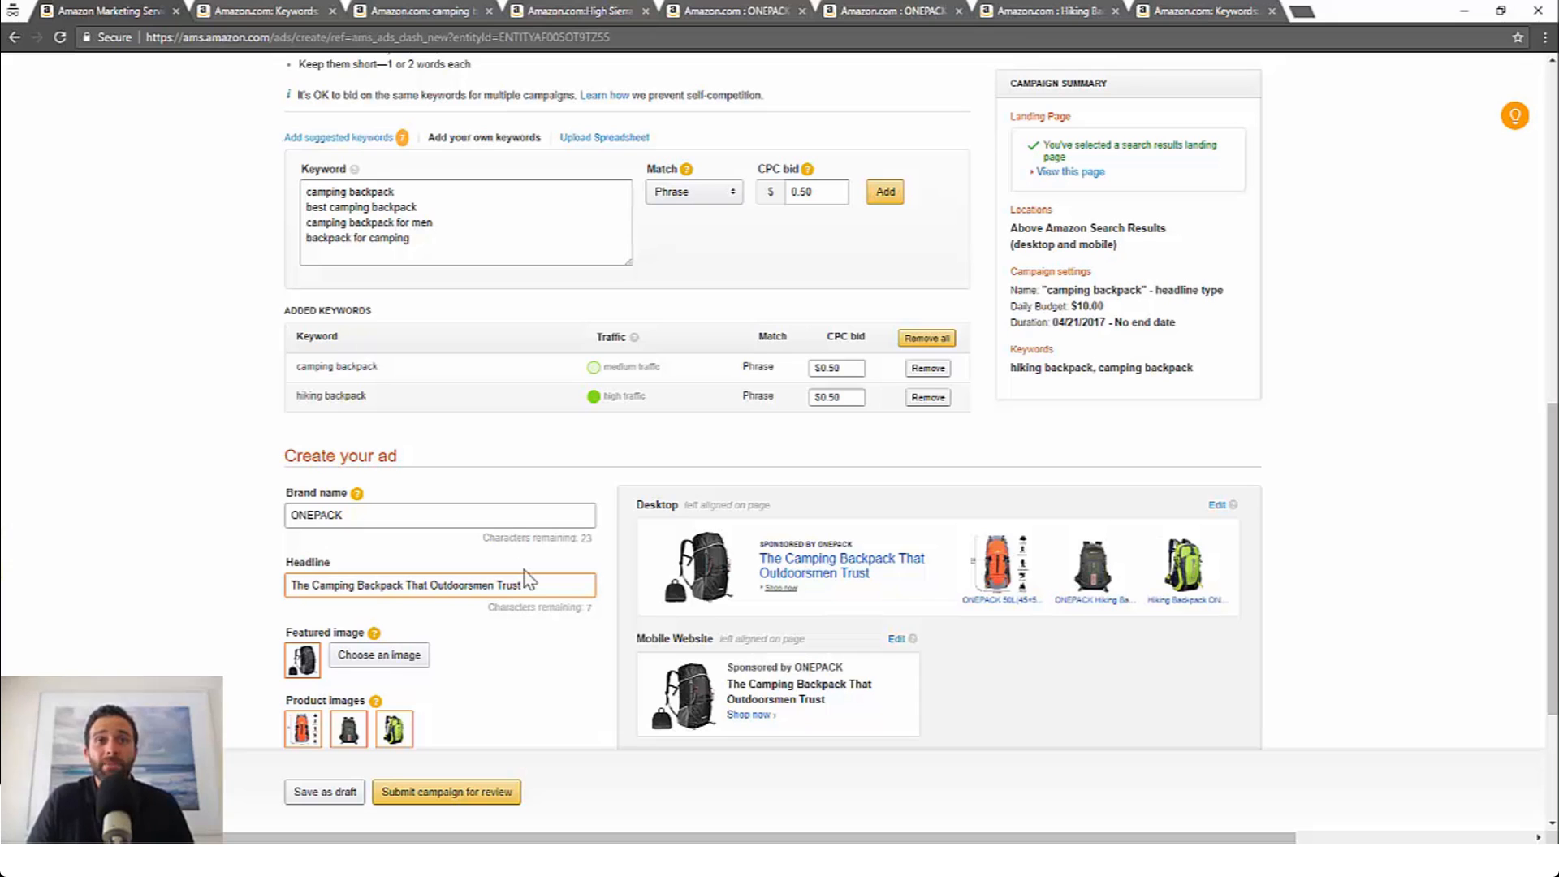
scroll(517, 578, "down", 1)
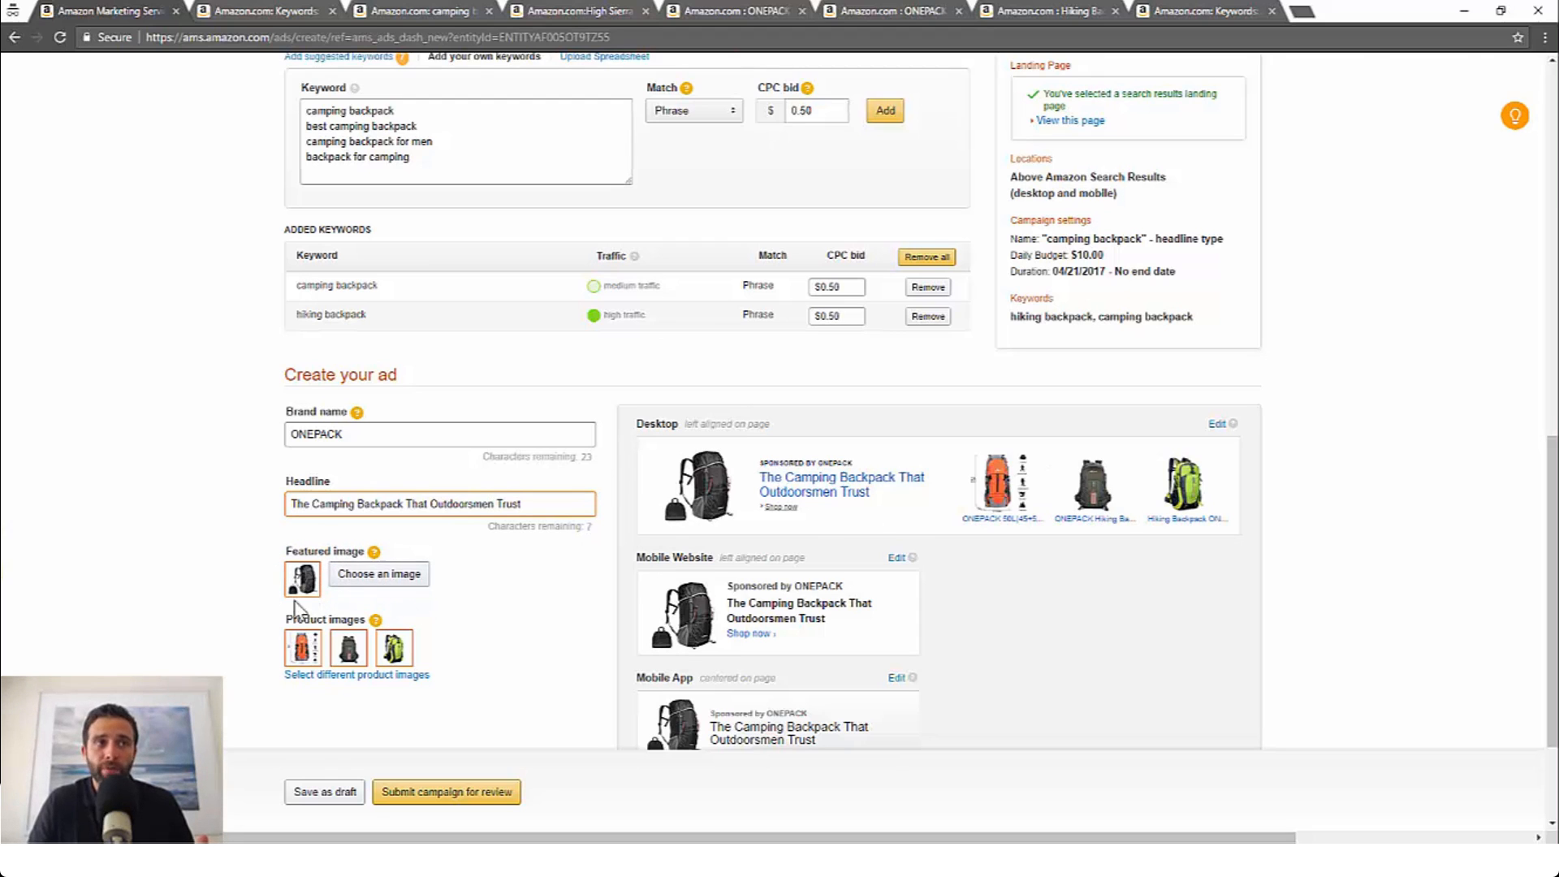
scroll(539, 574, "down", 2)
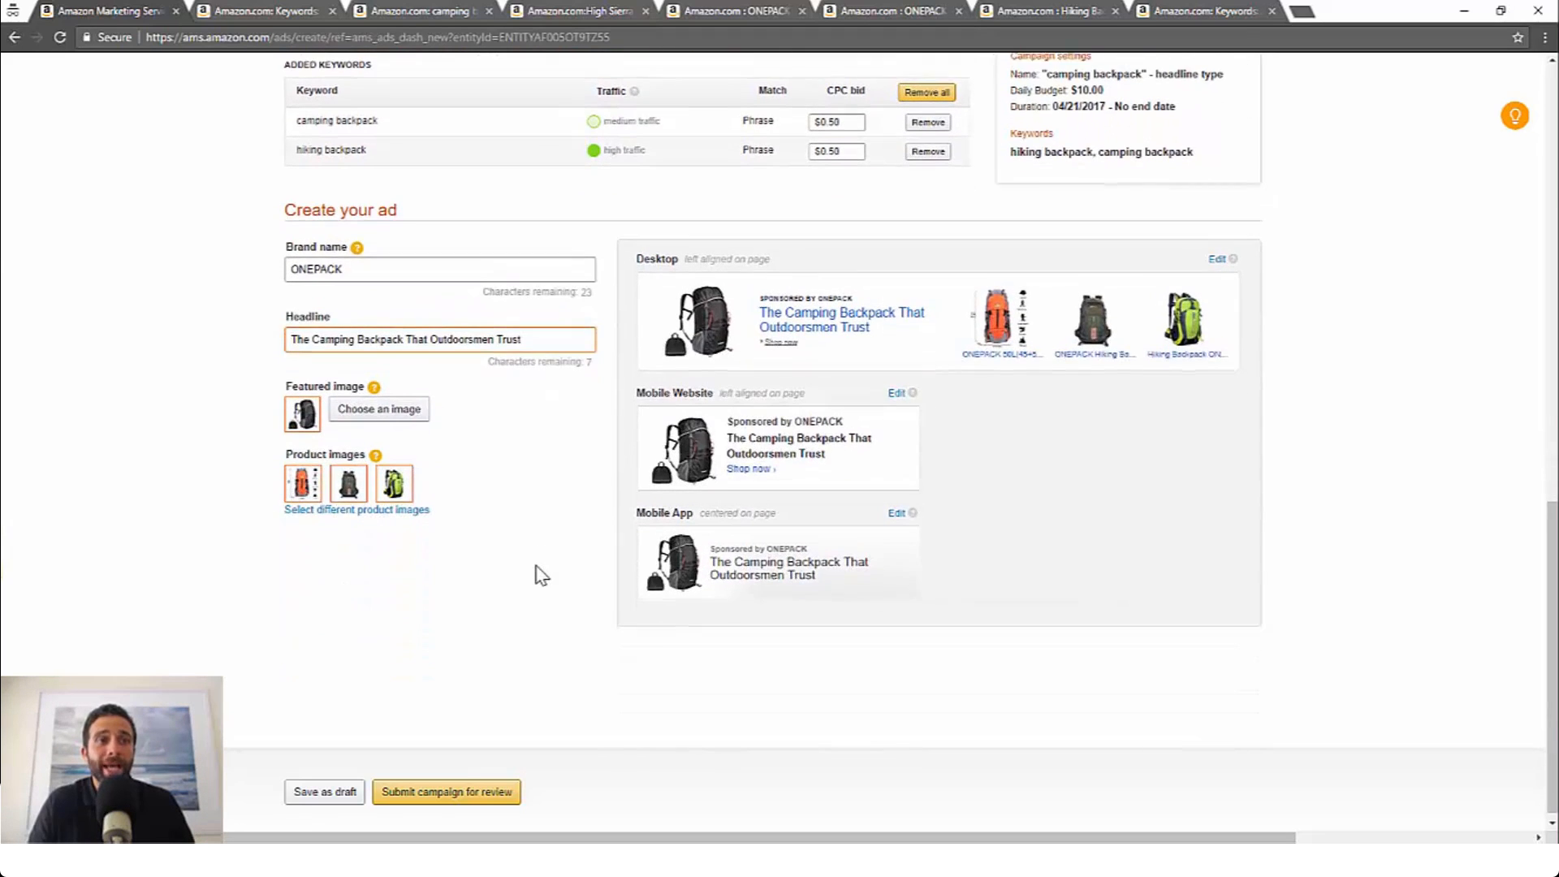